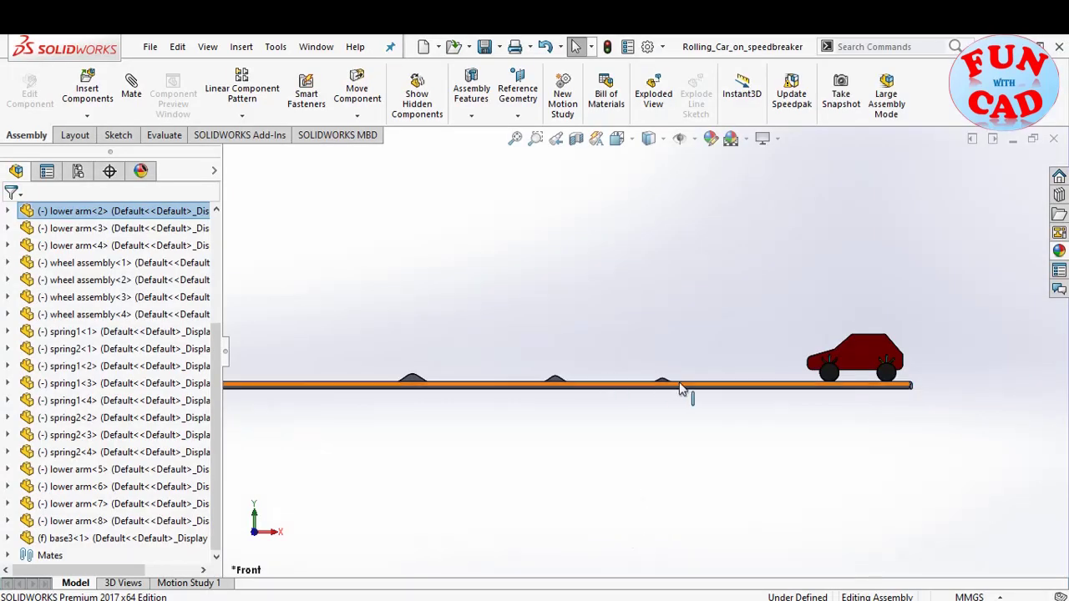
# - Orbit and zoom to view the road and car from a top-down perspective
pyautogui.scroll(2, 676, 378)
pyautogui.moveTo(676, 378)
pyautogui.mouseDown(button='middle')
pyautogui.moveTo(656, 353)
pyautogui.moveTo(655, 374)
pyautogui.mouseUp(button='middle')
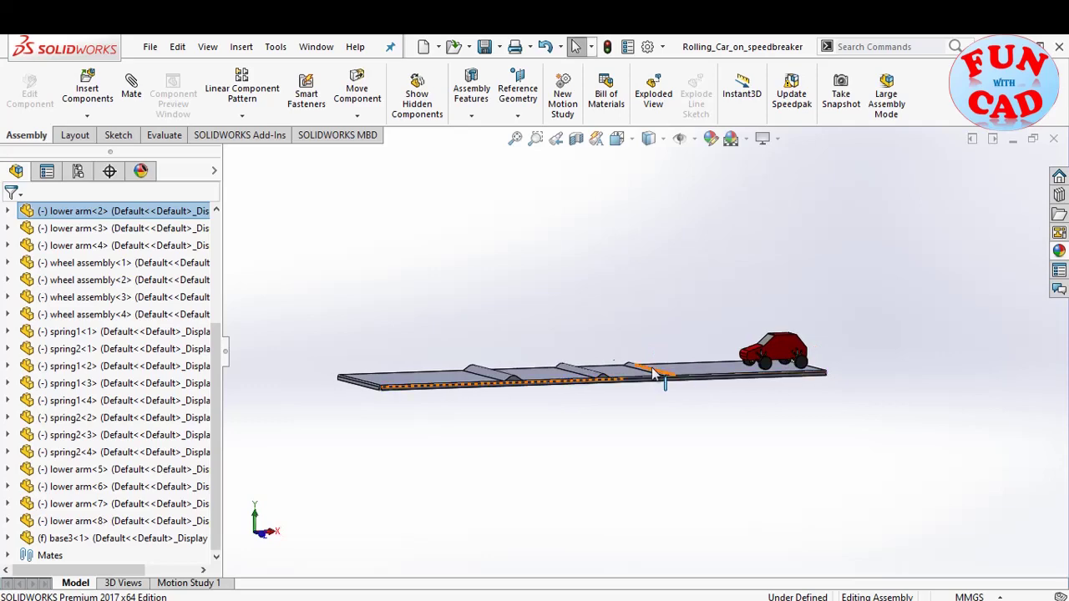
pyautogui.scroll(-3, 655, 374)
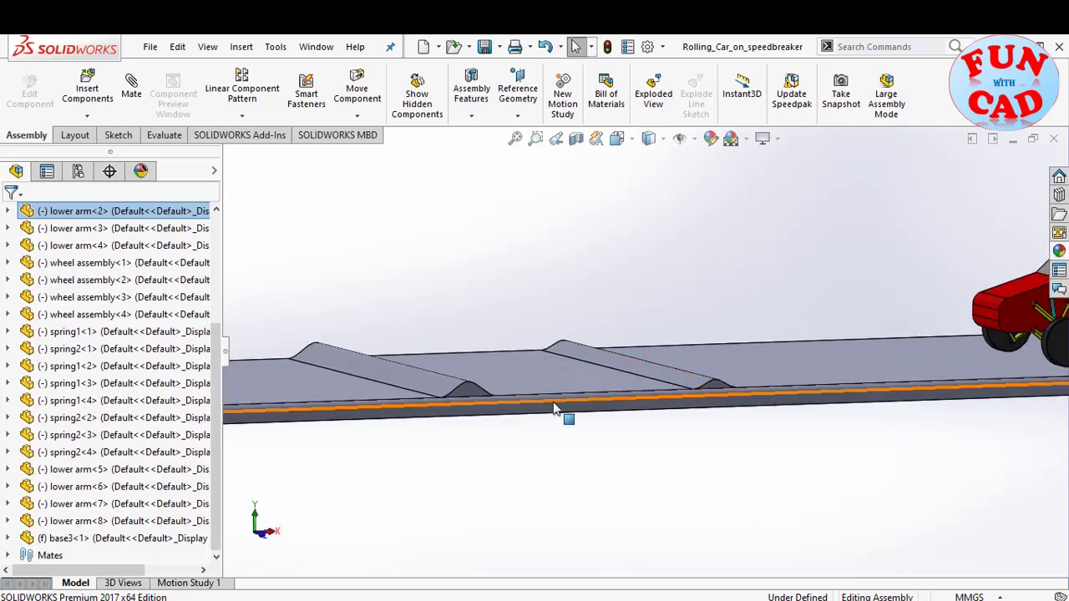
pyautogui.scroll(3, 494, 424)
pyautogui.scroll(-2, 363, 372)
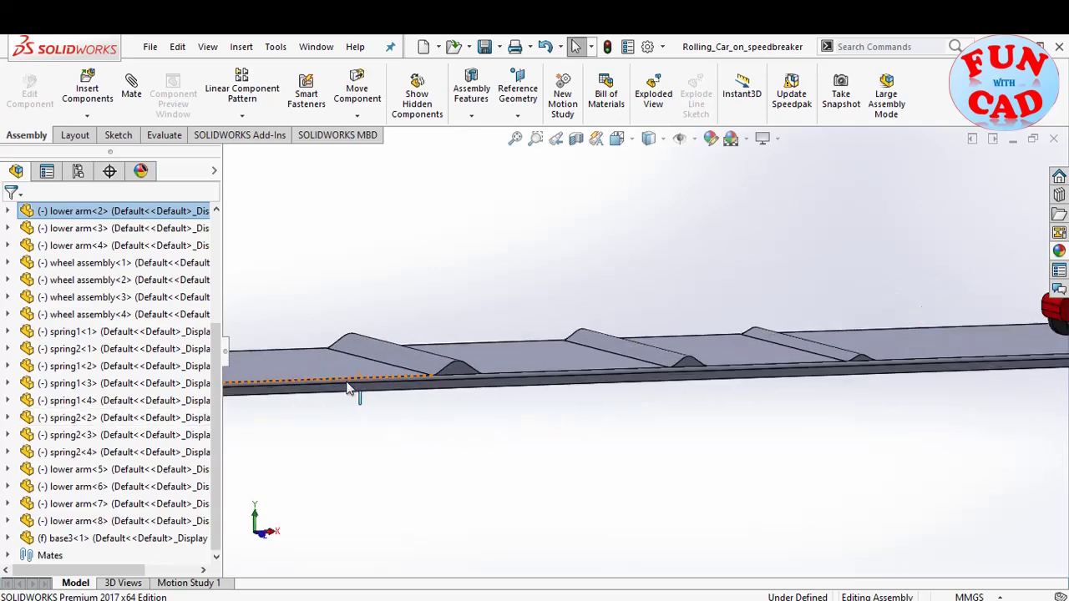
pyautogui.scroll(3, 608, 437)
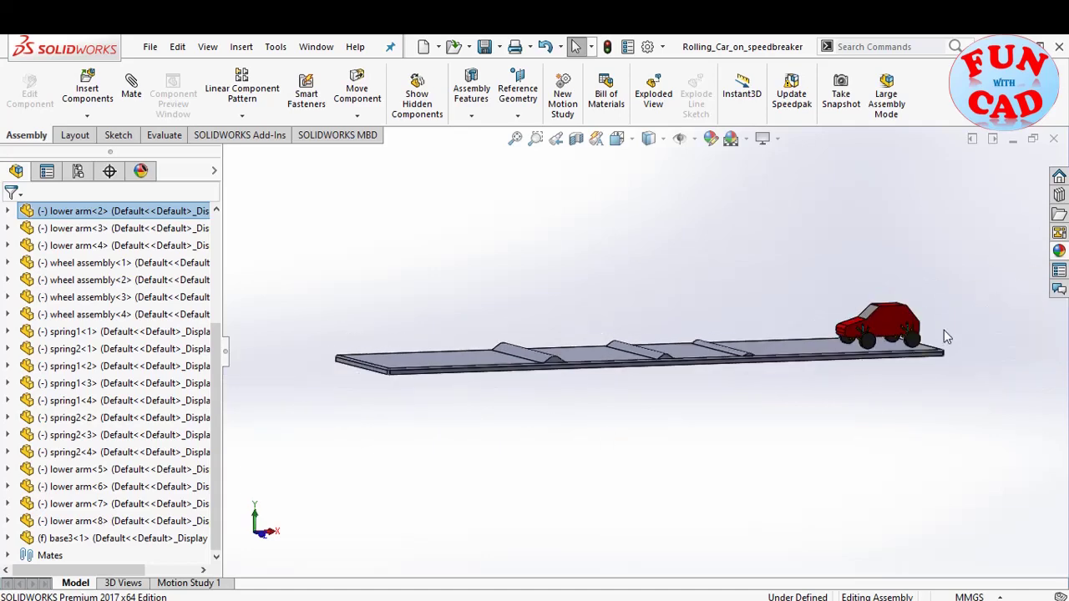
pyautogui.scroll(-4, 941, 325)
pyautogui.moveTo(632, 381); pyautogui.dragTo(714, 418, button='middle')
pyautogui.scroll(5, 716, 424)
pyautogui.scroll(3, 715, 376)
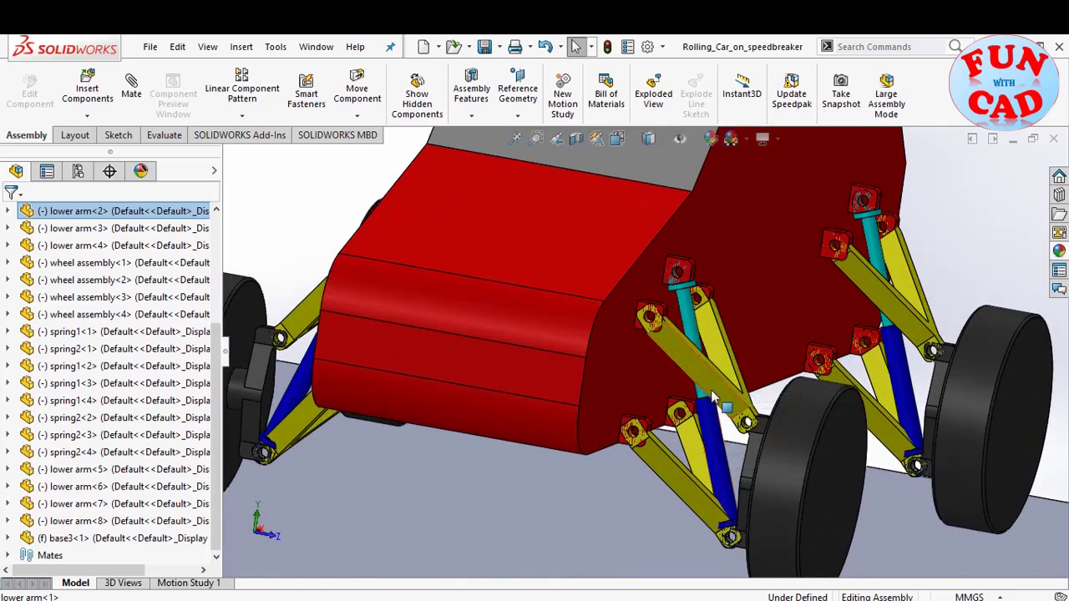
pyautogui.scroll(5, 720, 413)
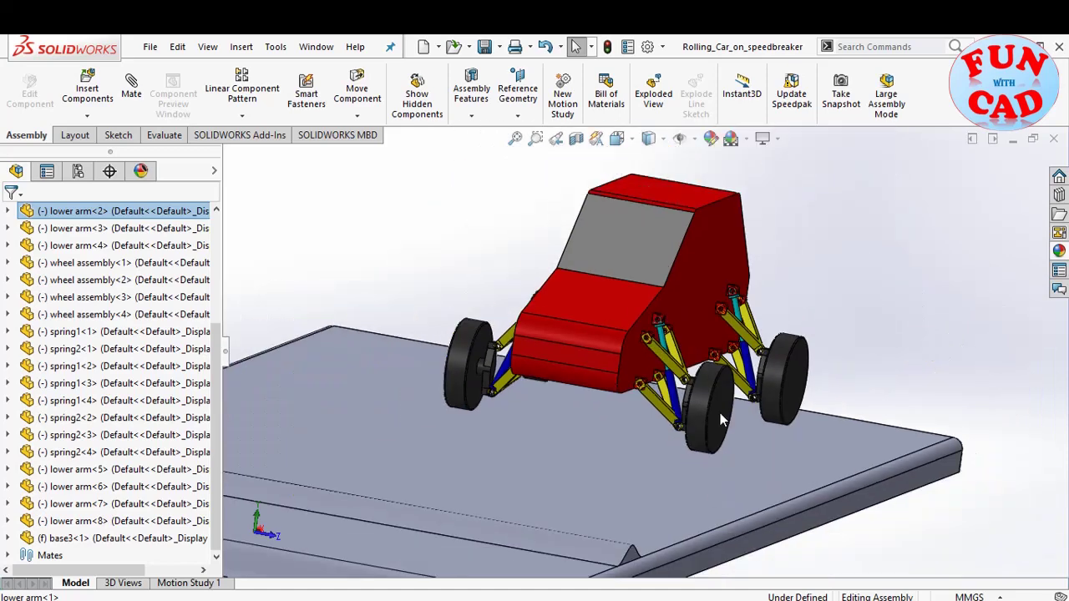
# - Make Motion Study 1 a Basic Motion study with 3D contact resolution at High
pyautogui.moveTo(706, 459); pyautogui.dragTo(208, 589, button='middle')
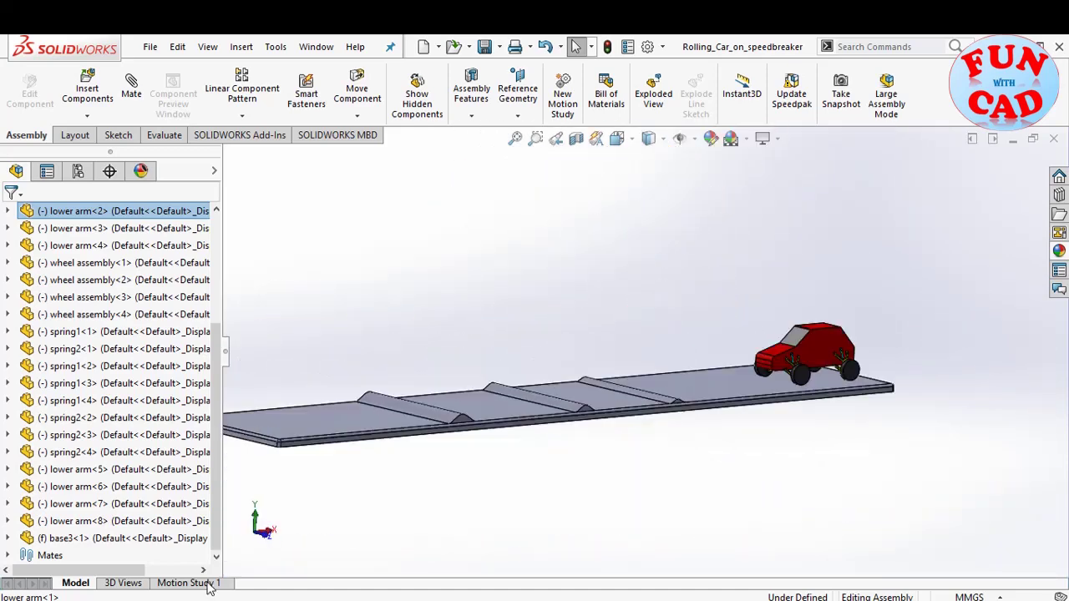
pyautogui.click(209, 586)
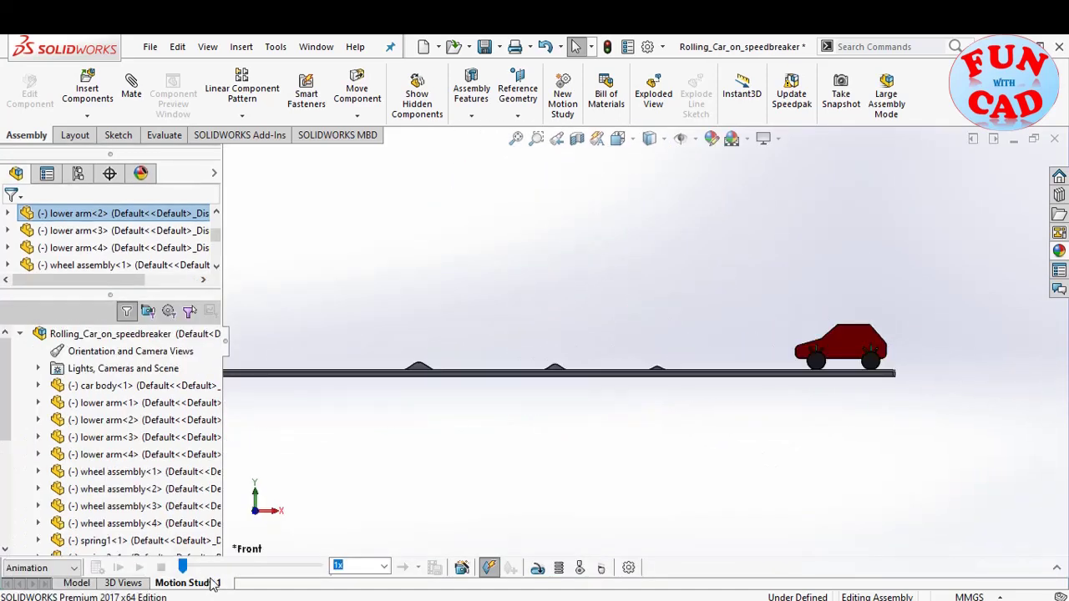
pyautogui.click(36, 571)
pyautogui.press('Return')
pyautogui.click(629, 568)
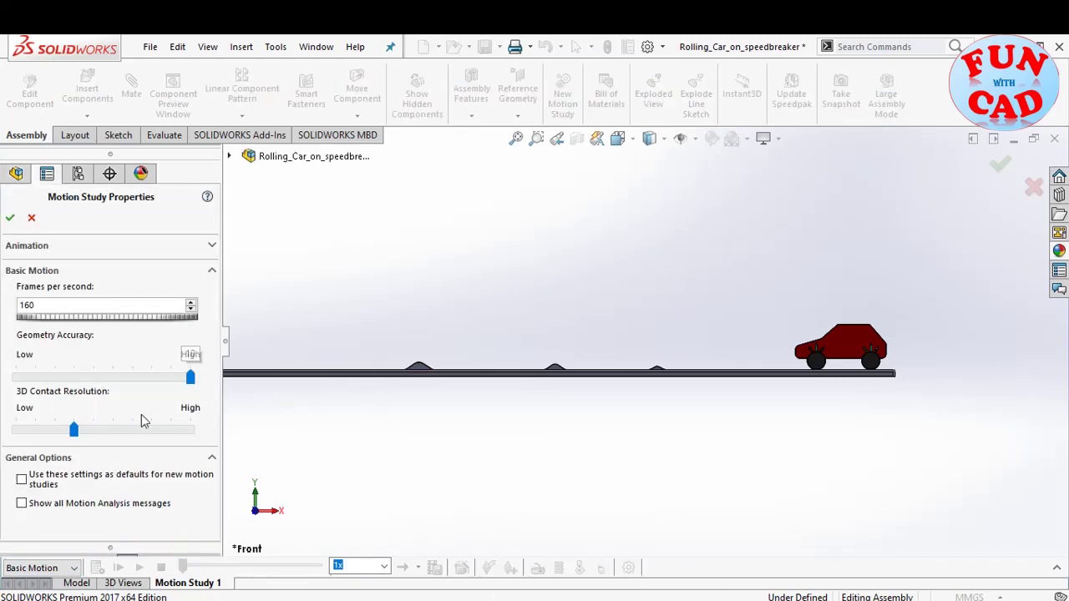
pyautogui.moveTo(74, 430); pyautogui.dragTo(215, 434)
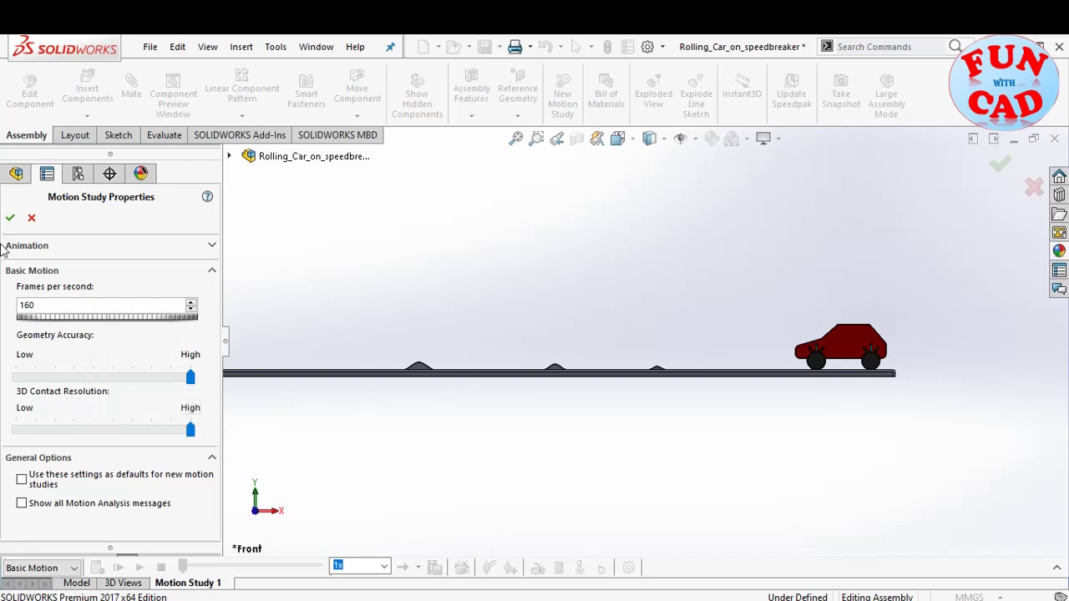
pyautogui.click(10, 217)
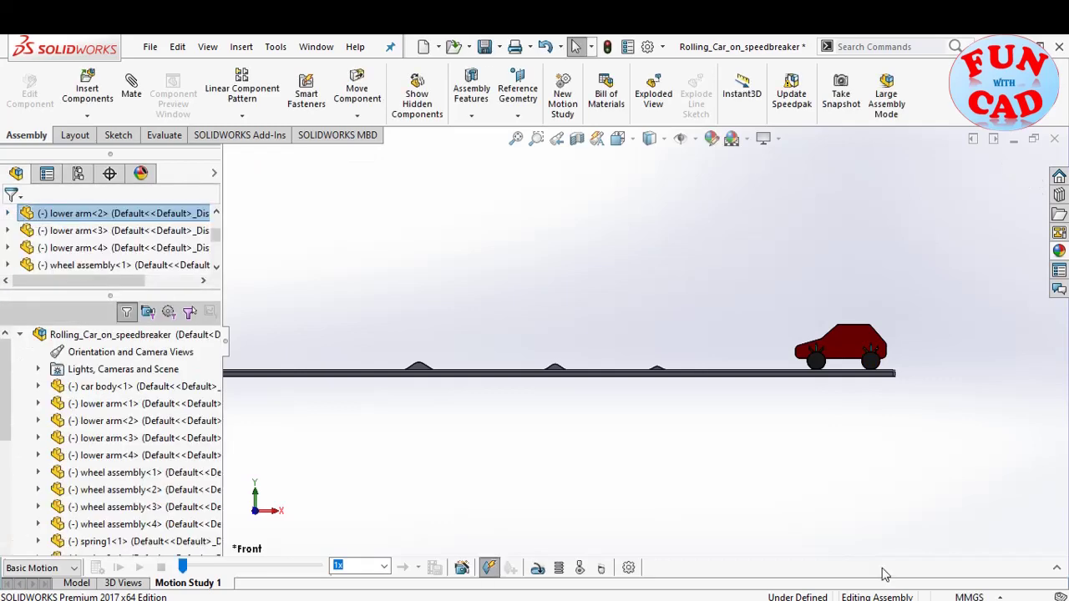
# - Add gravity acting downward along Y to the motion study
pyautogui.click(1057, 568)
pyautogui.click(602, 350)
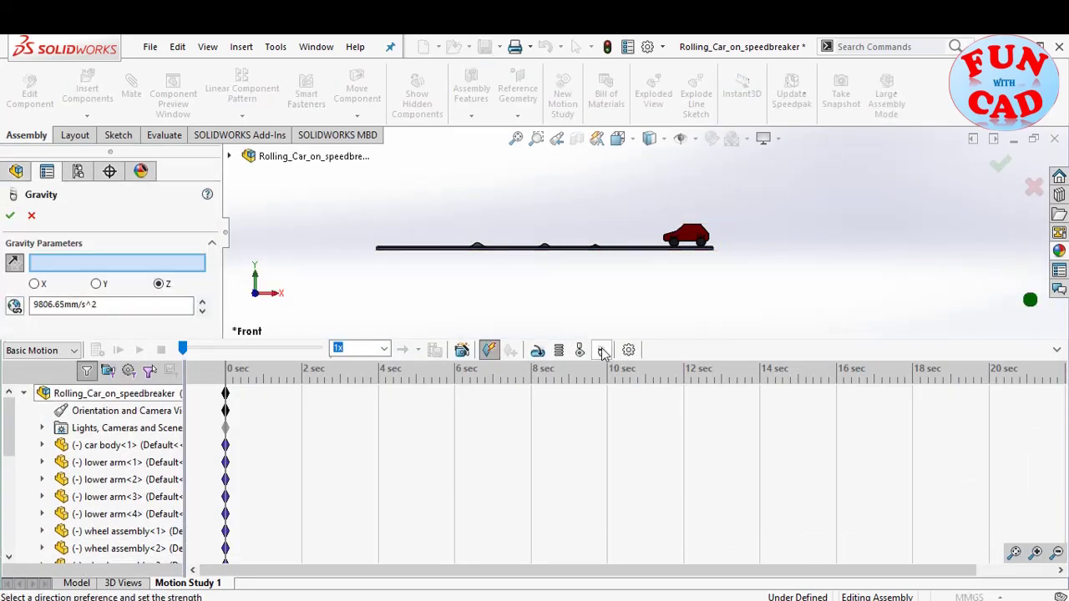
pyautogui.click(96, 284)
pyautogui.click(8, 216)
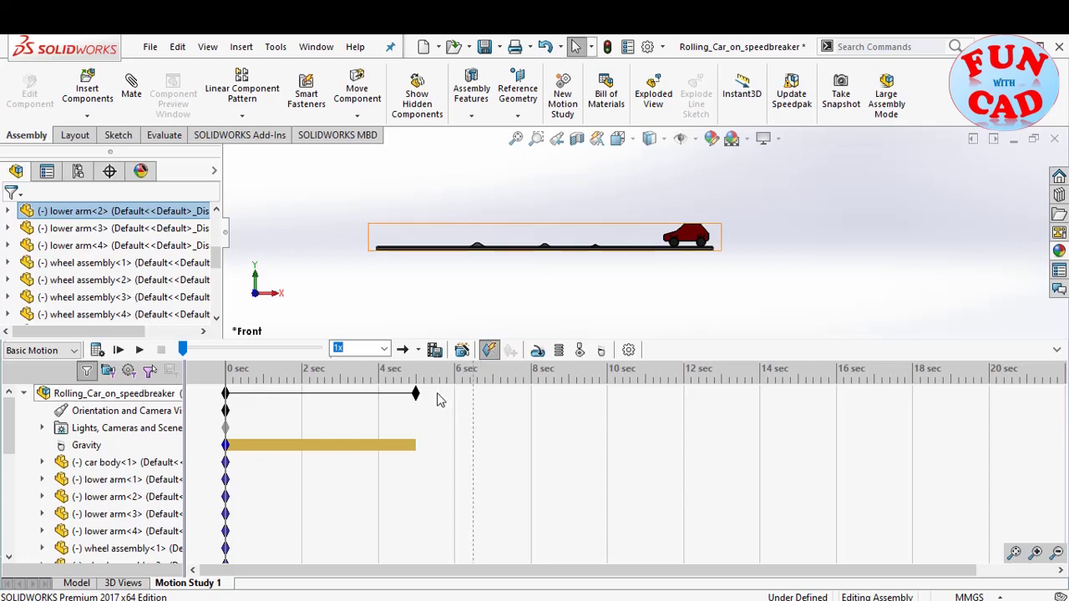
# - Extend the study end time from 5 s to about 8.8 s
pyautogui.moveTo(428, 399); pyautogui.dragTo(561, 399)
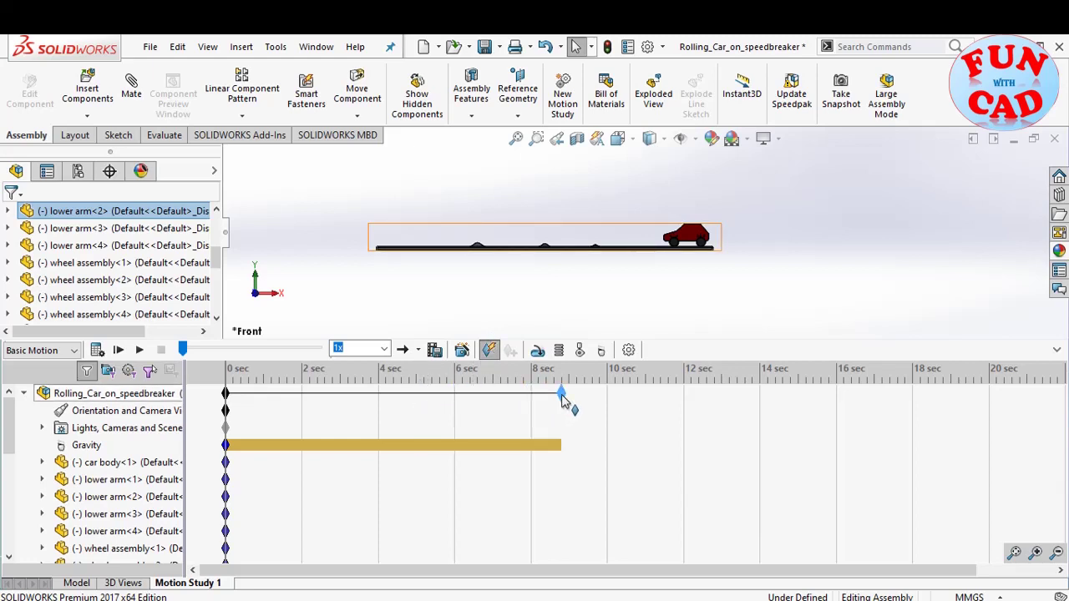
pyautogui.moveTo(639, 292); pyautogui.dragTo(662, 305, button='middle')
pyautogui.scroll(-5, 658, 237)
# - Create a solid body contact among the four wheels, car body and base3 plate
pyautogui.click(582, 350)
pyautogui.scroll(-3, 659, 249)
pyautogui.click(628, 249)
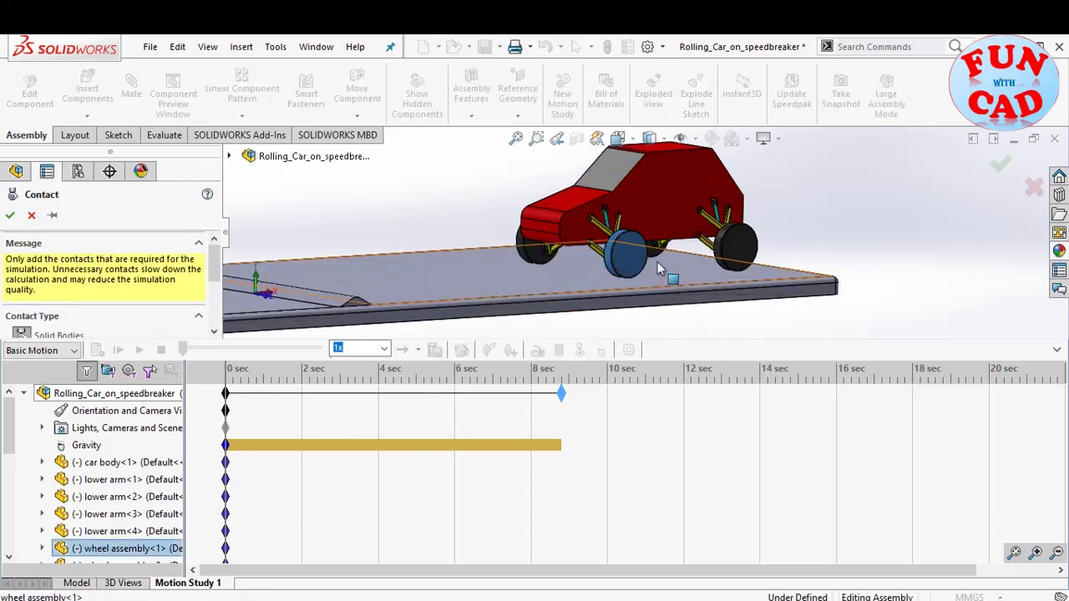
pyautogui.click(735, 245)
pyautogui.click(537, 254)
pyautogui.click(657, 255)
pyautogui.click(659, 254)
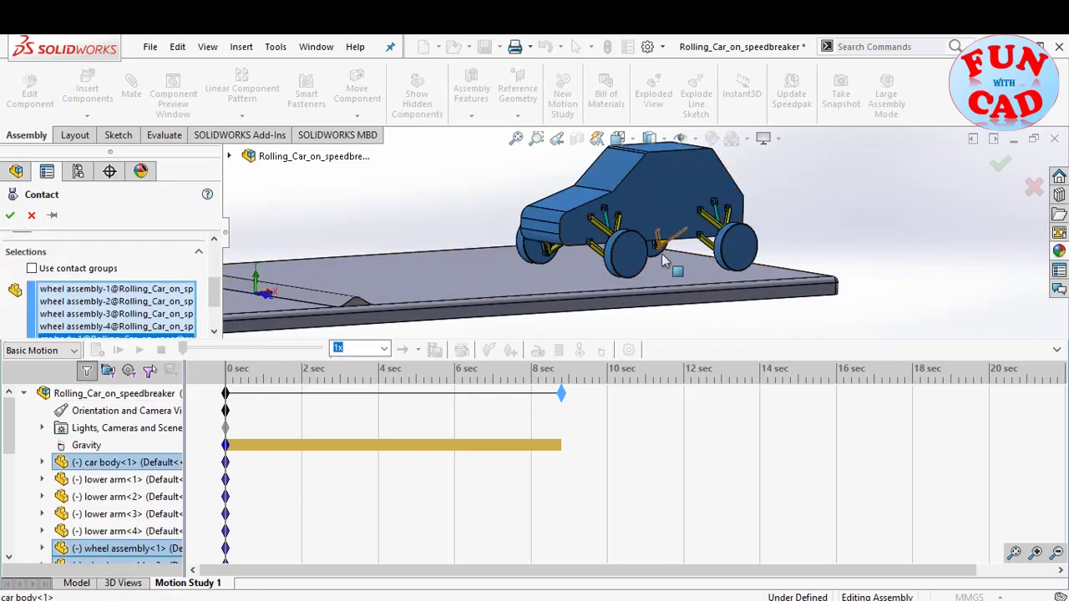
pyautogui.click(665, 276)
pyautogui.scroll(5, 665, 279)
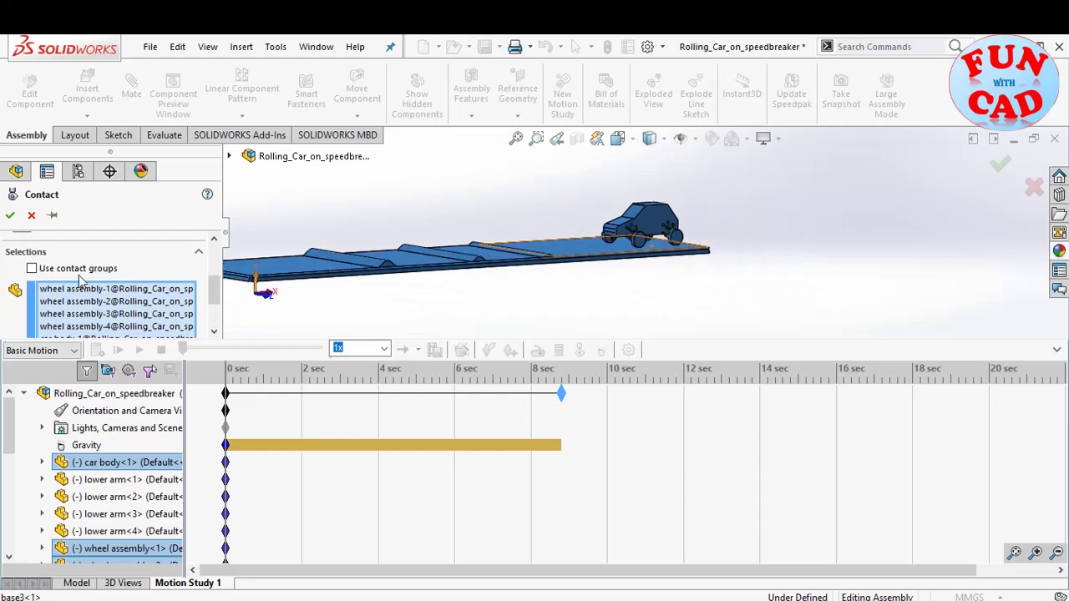
pyautogui.moveTo(214, 291)
pyautogui.mouseDown()
pyautogui.moveTo(215, 315)
pyautogui.moveTo(218, 280)
pyautogui.mouseUp()
pyautogui.click(10, 216)
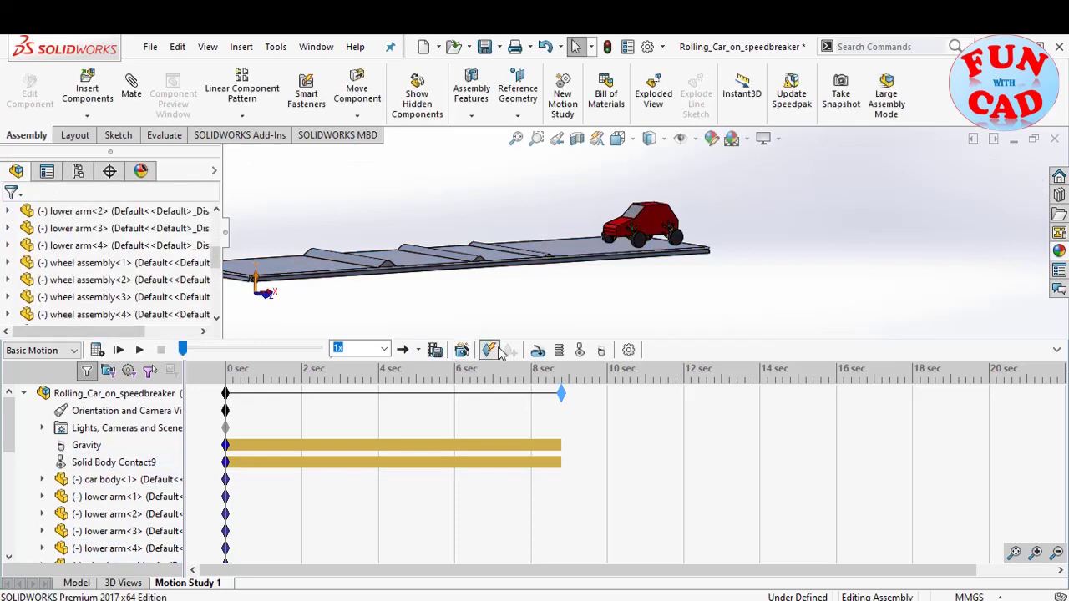
# - Add LinearSpring9 across the close-up wheel's strut: 15 N/mm stiffness, 85 mm free length
pyautogui.click(560, 351)
pyautogui.scroll(-10, 638, 238)
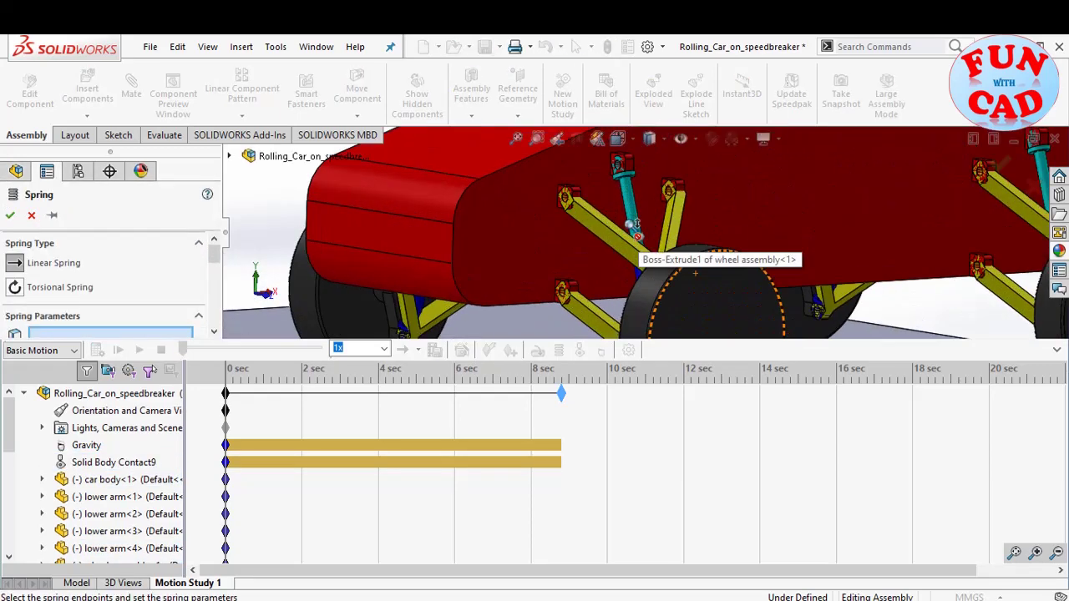
pyautogui.scroll(3, 585, 234)
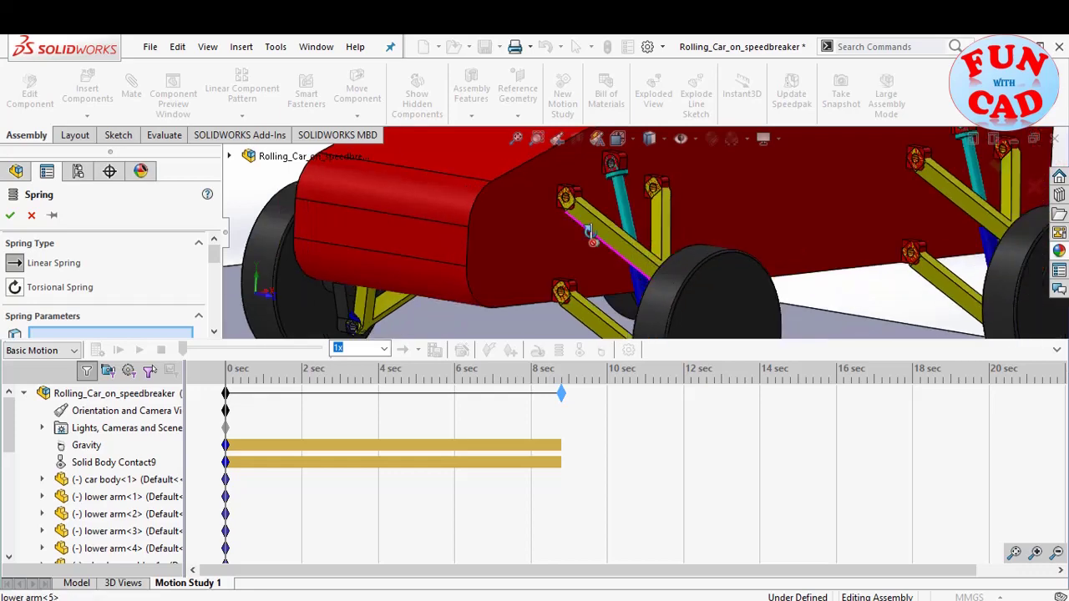
pyautogui.click(1057, 351)
pyautogui.scroll(-5, 890, 353)
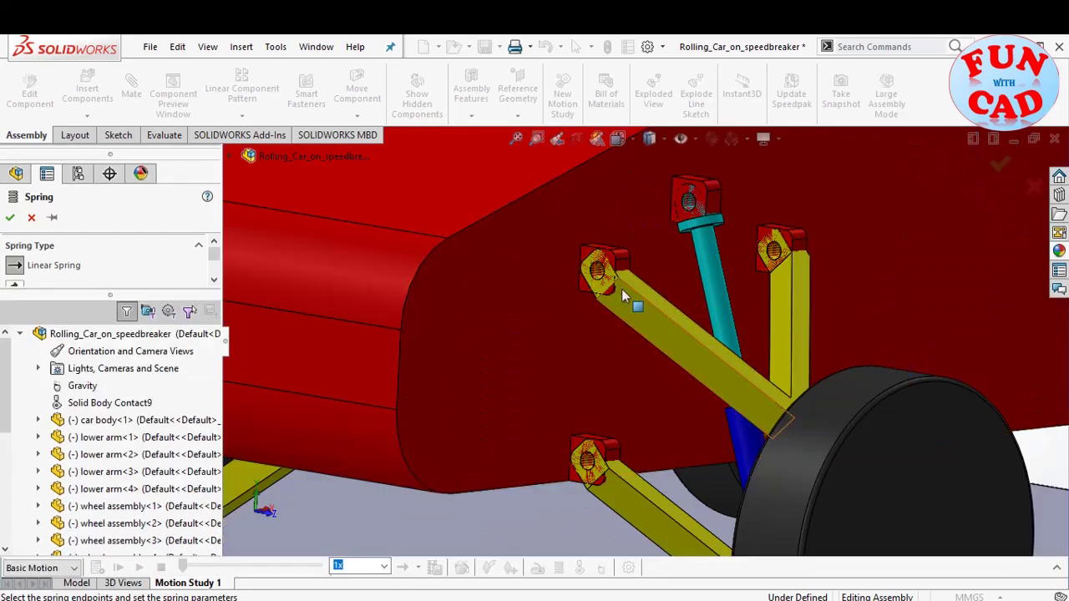
pyautogui.scroll(5, 704, 251)
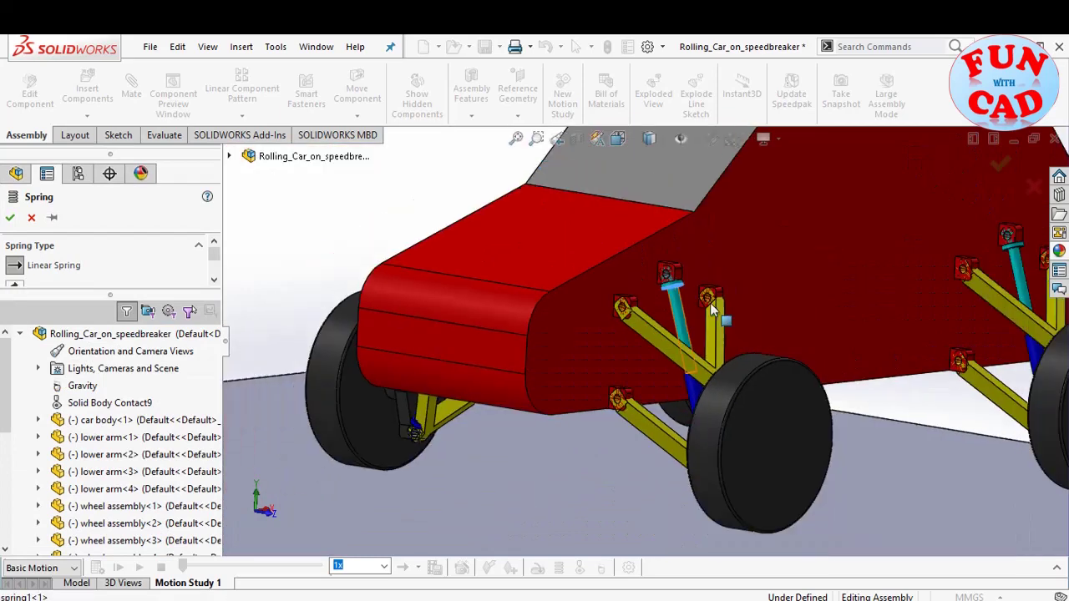
pyautogui.moveTo(672, 364); pyautogui.dragTo(681, 384, button='middle')
pyautogui.scroll(-5, 698, 446)
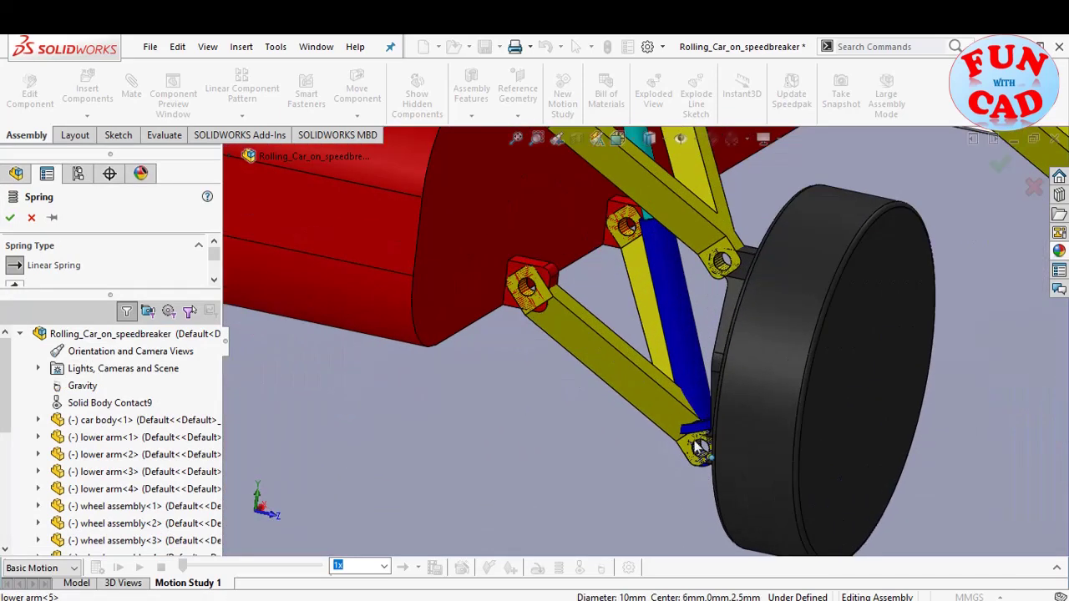
pyautogui.click(700, 428)
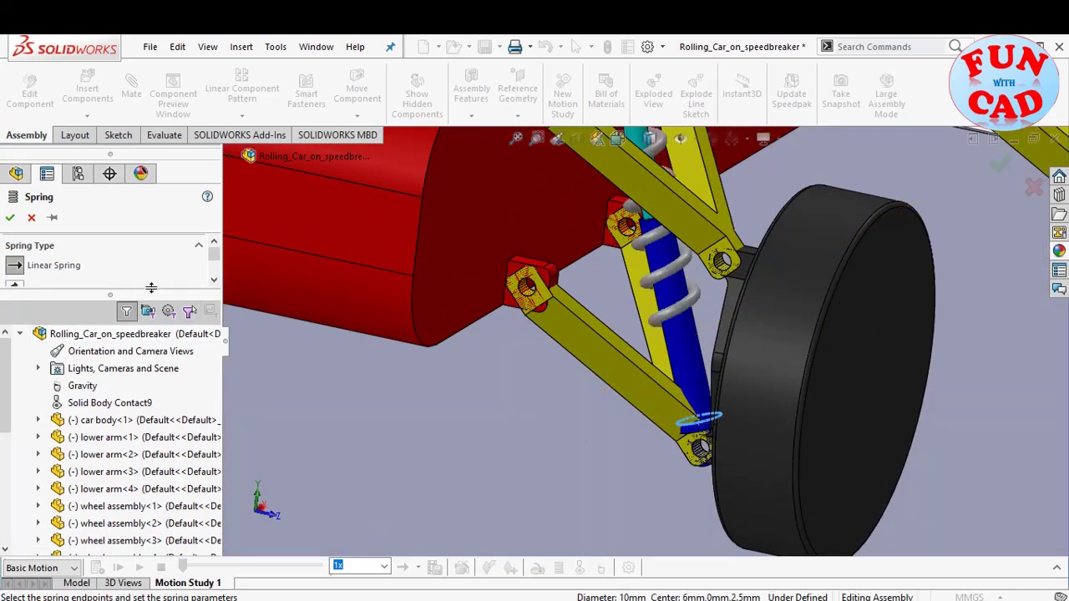
pyautogui.moveTo(159, 290); pyautogui.dragTo(159, 427)
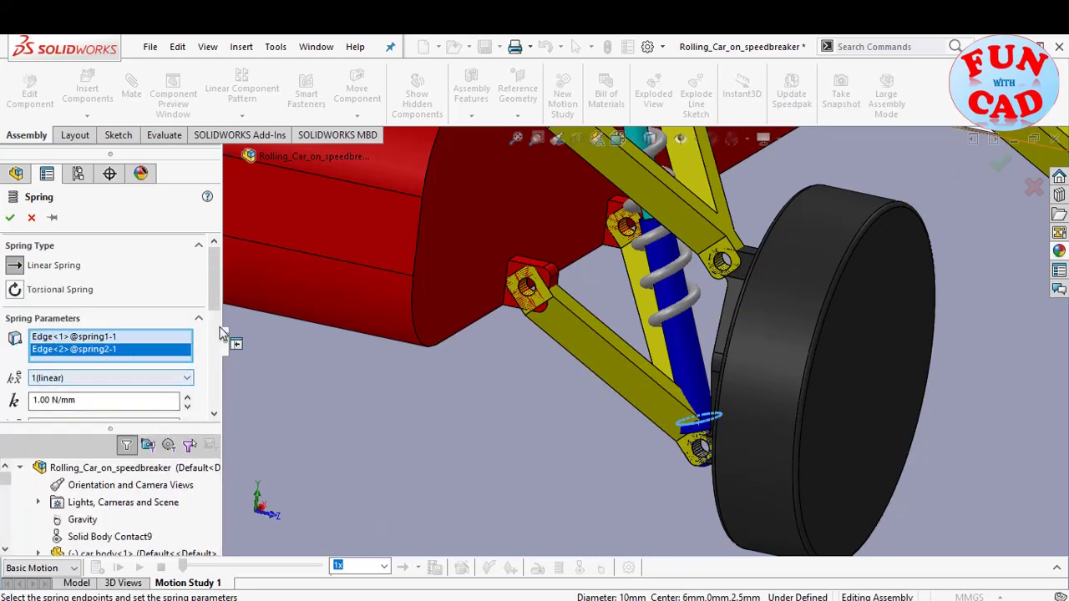
pyautogui.moveTo(212, 307); pyautogui.dragTo(214, 335)
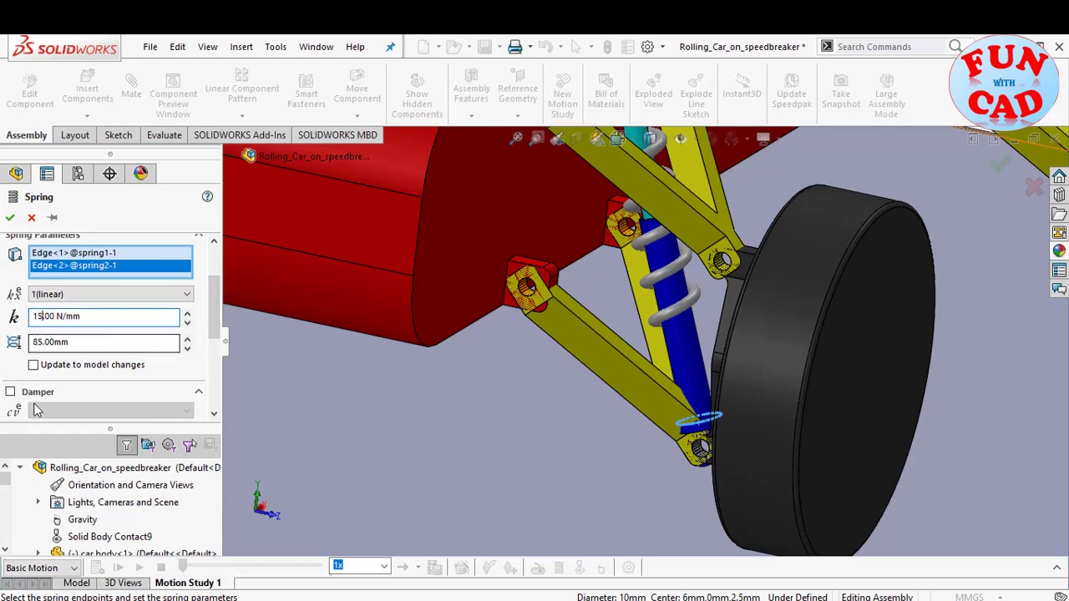
pyautogui.click(10, 218)
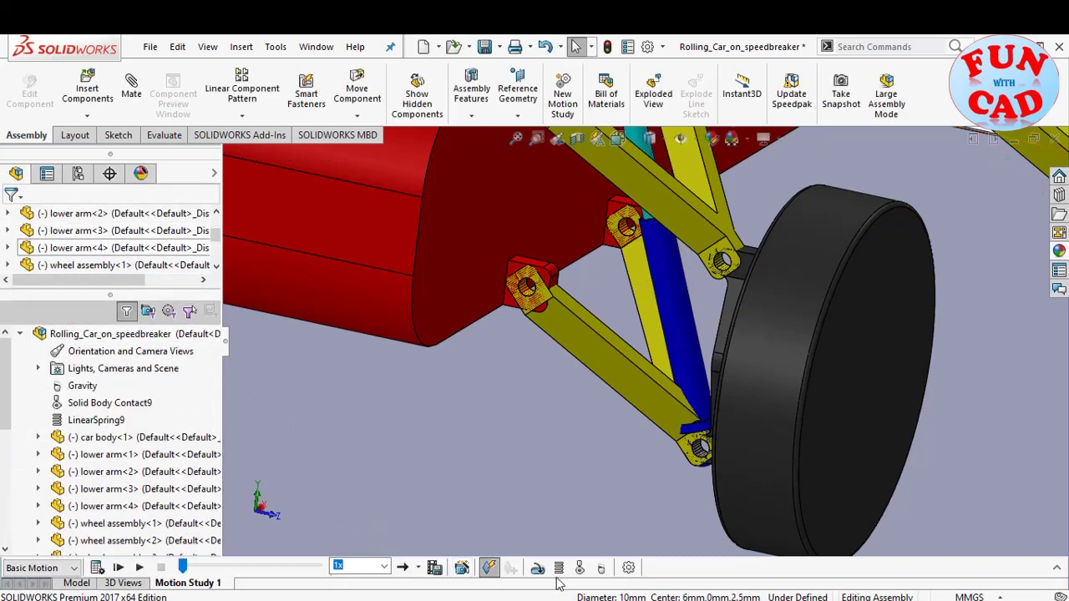
# - Start a second spring between another strut's top and bottom edges
pyautogui.click(558, 569)
pyautogui.hotkey('ctrl', '7')
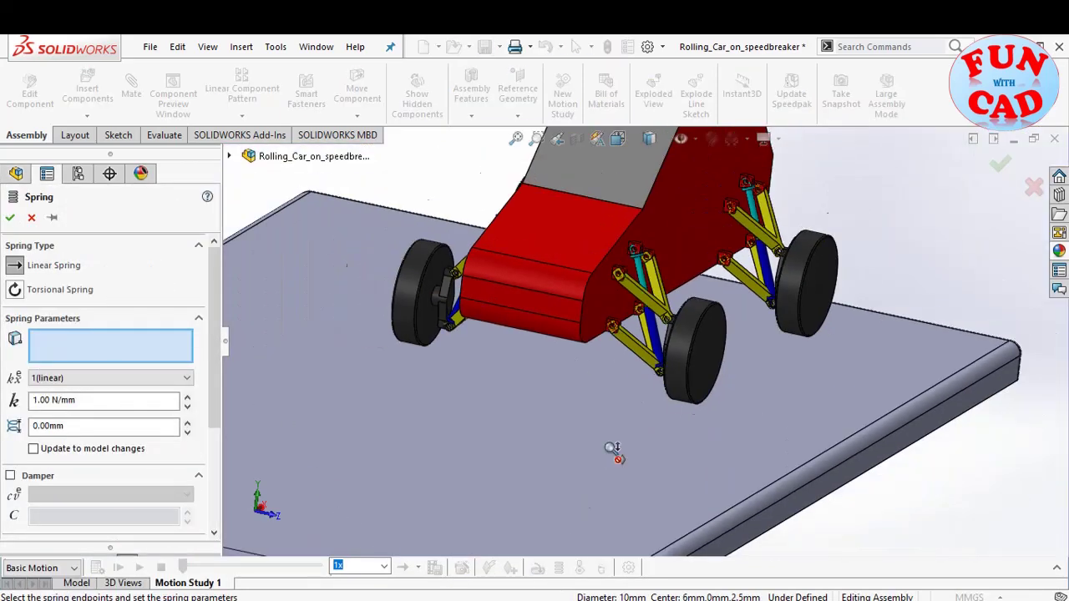
pyautogui.scroll(-5, 766, 243)
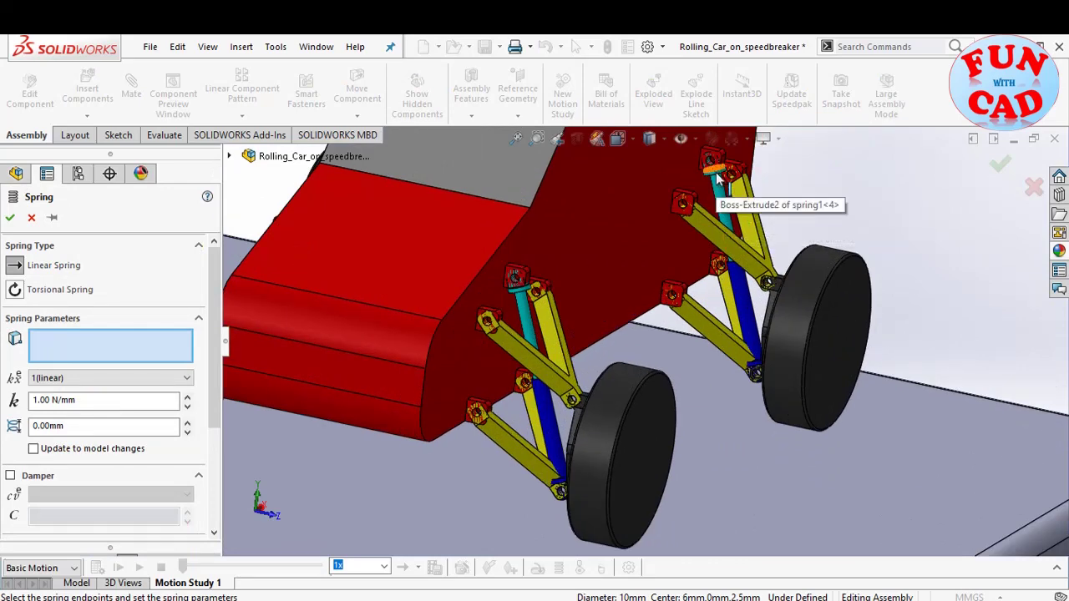
pyautogui.scroll(-4, 701, 188)
pyautogui.scroll(-2, 706, 275)
pyautogui.click(711, 278)
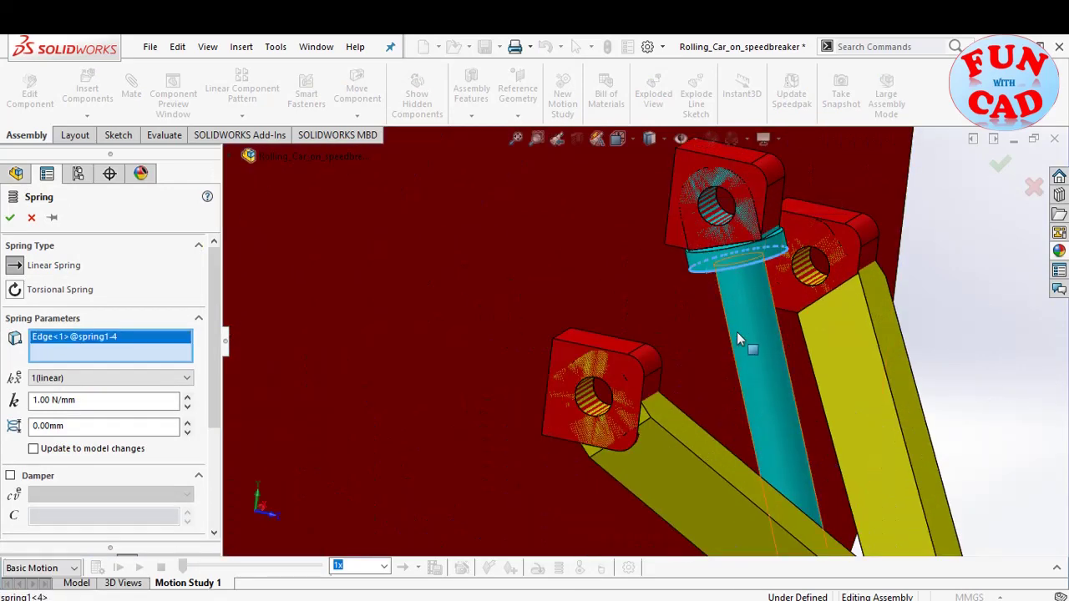
pyautogui.scroll(5, 738, 331)
pyautogui.scroll(3, 739, 332)
pyautogui.scroll(-5, 678, 482)
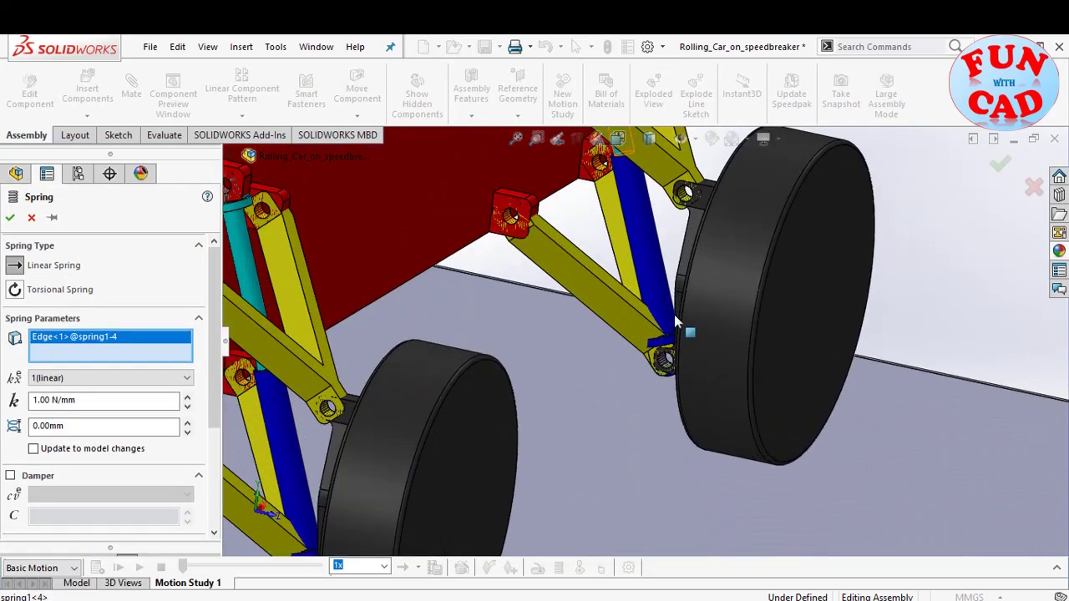
pyautogui.click(665, 344)
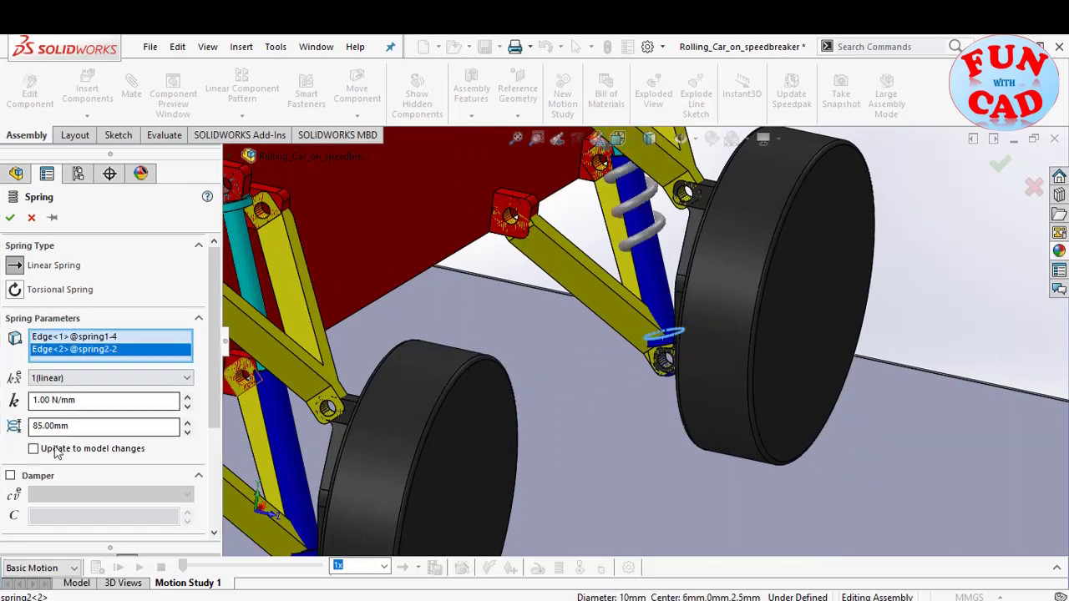
# - Set its stiffness to 15 N/mm and create LinearSpring10
pyautogui.scroll(-2, 42, 334)
pyautogui.click(38, 327)
pyautogui.write('5')
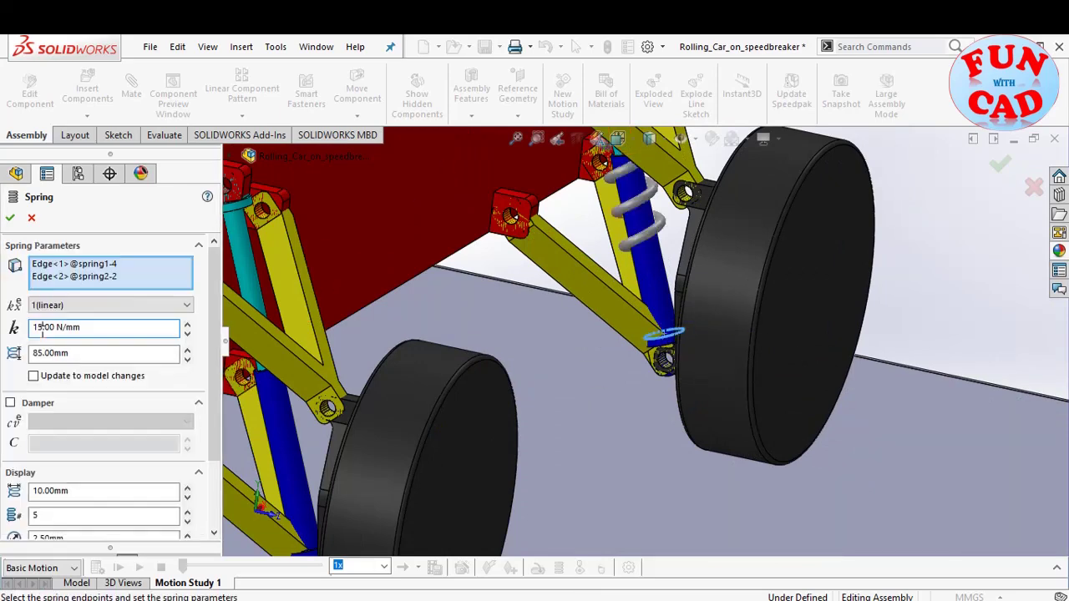
pyautogui.click(10, 218)
pyautogui.scroll(4, 551, 482)
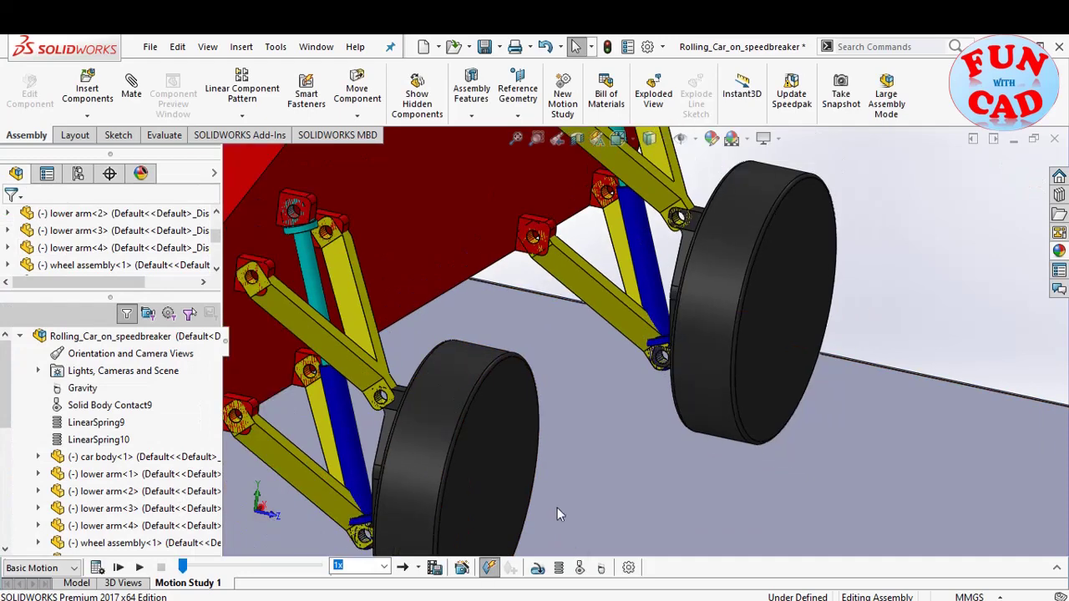
# - Add LinearSpring11, 15 N/mm, between the third strut's upper and lower edges
pyautogui.scroll(3, 549, 457)
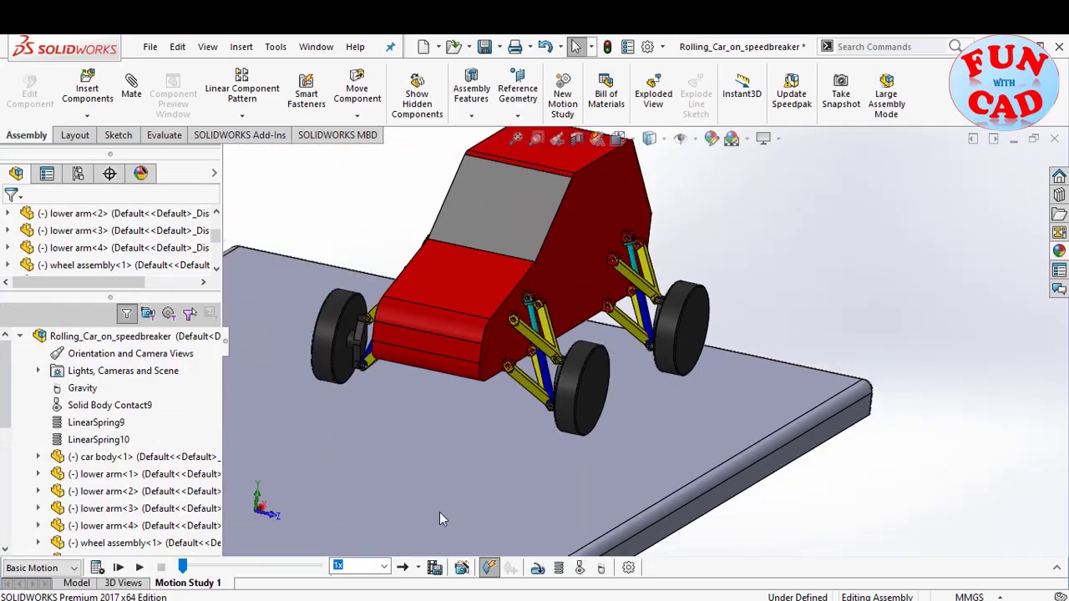
pyautogui.click(557, 568)
pyautogui.moveTo(466, 400); pyautogui.dragTo(531, 416, button='middle')
pyautogui.scroll(-8, 532, 417)
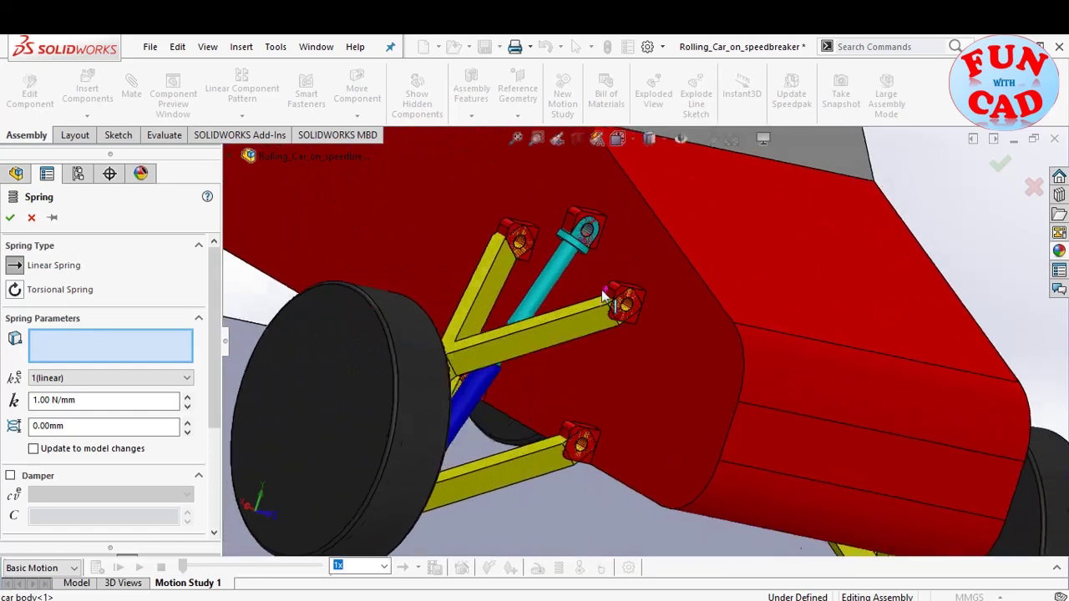
pyautogui.click(604, 238)
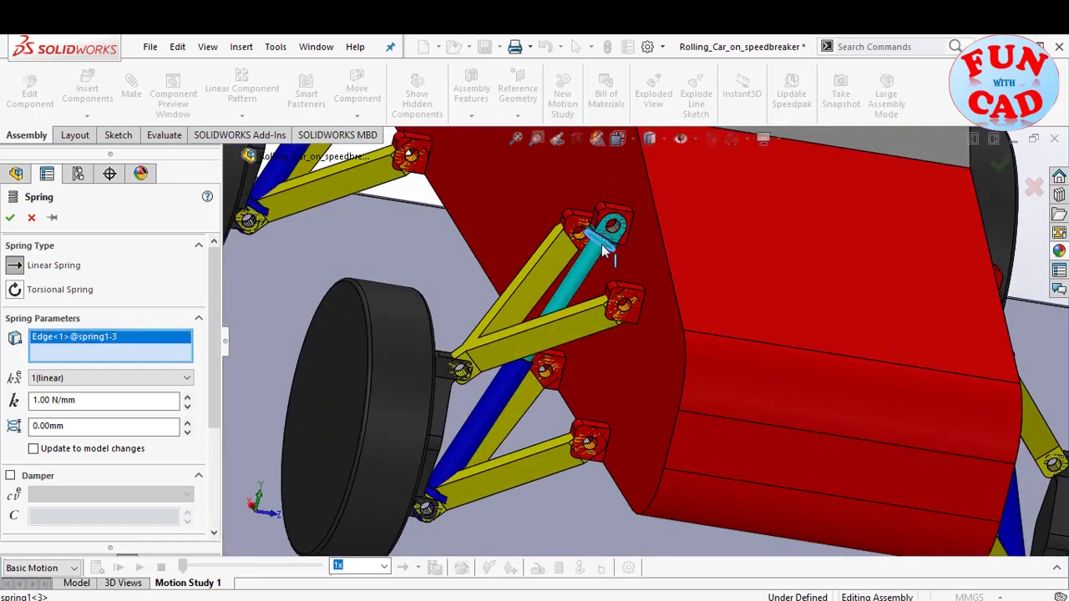
pyautogui.click(430, 501)
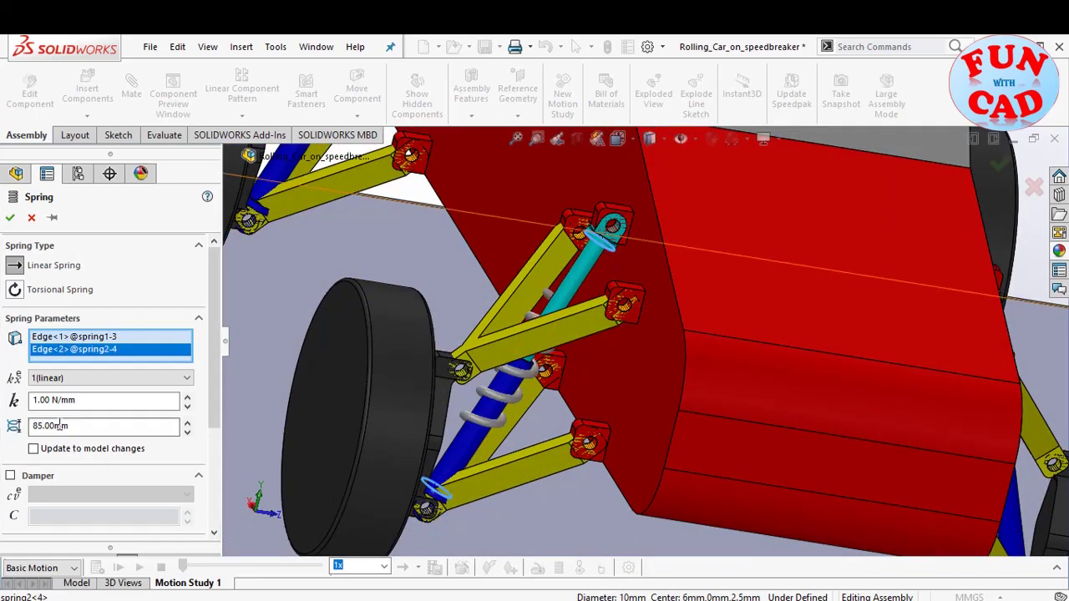
pyautogui.click(38, 401)
pyautogui.click(37, 401)
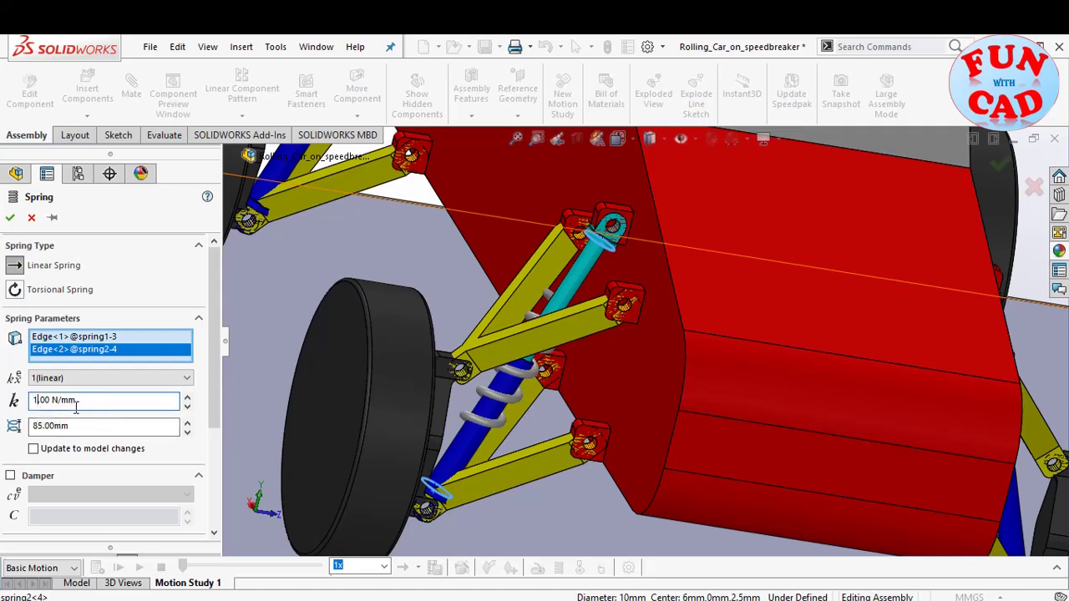
pyautogui.click(10, 219)
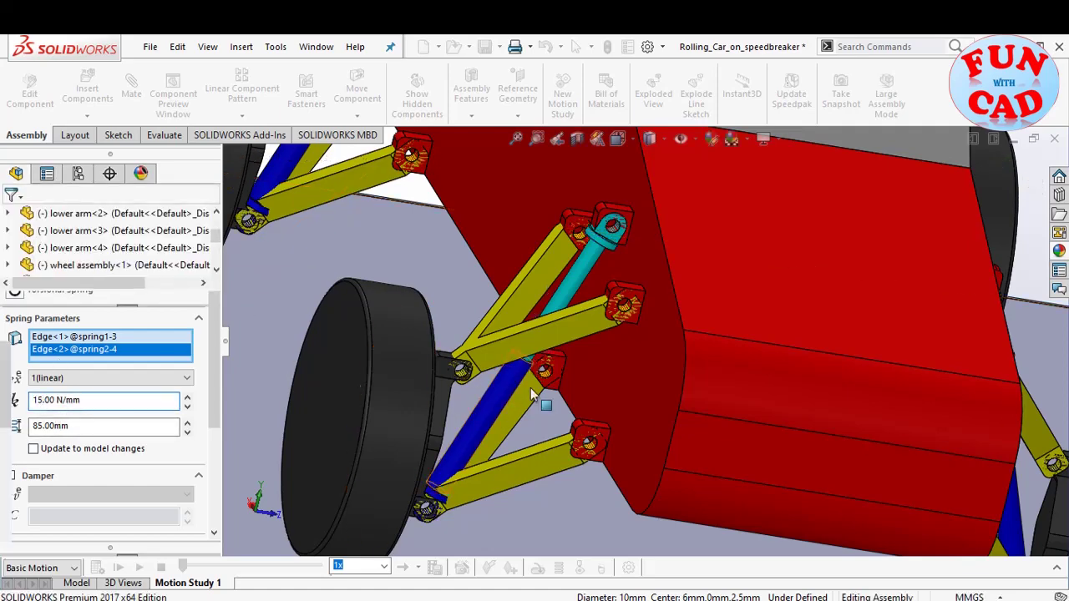
# - Add LinearSpring12, 15 N/mm, between the fourth strut's two mounting edges
pyautogui.scroll(1, 584, 506)
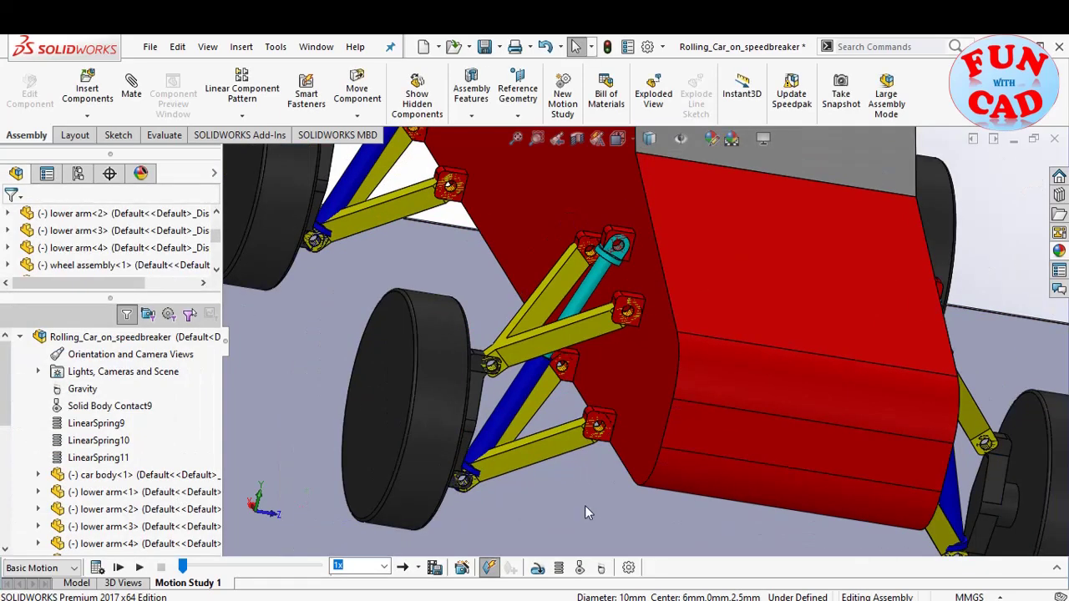
pyautogui.click(559, 567)
pyautogui.scroll(2, 493, 250)
pyautogui.scroll(-3, 531, 202)
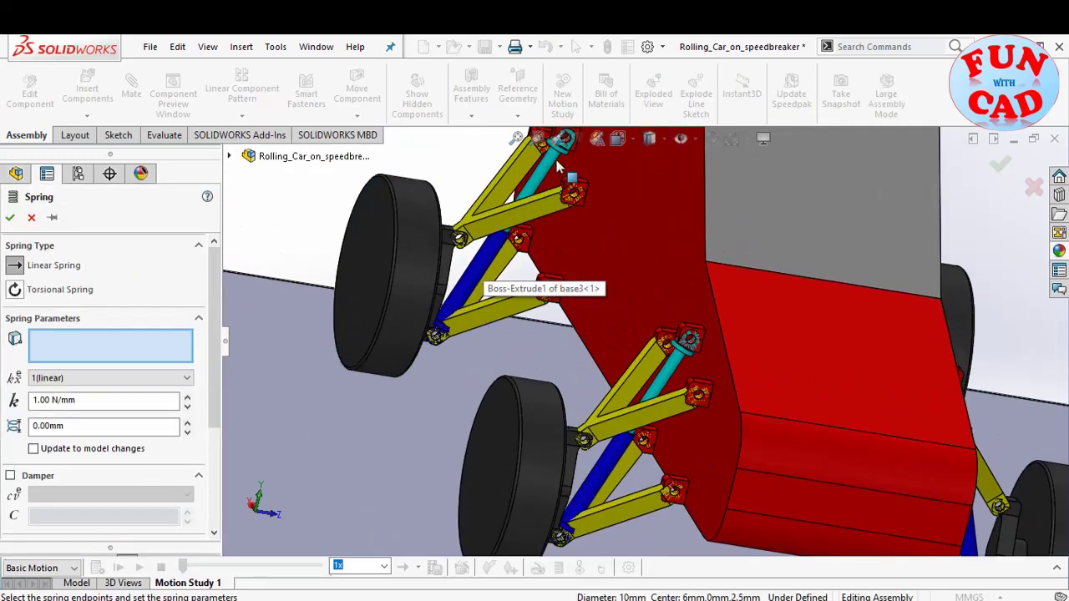
pyautogui.click(458, 321)
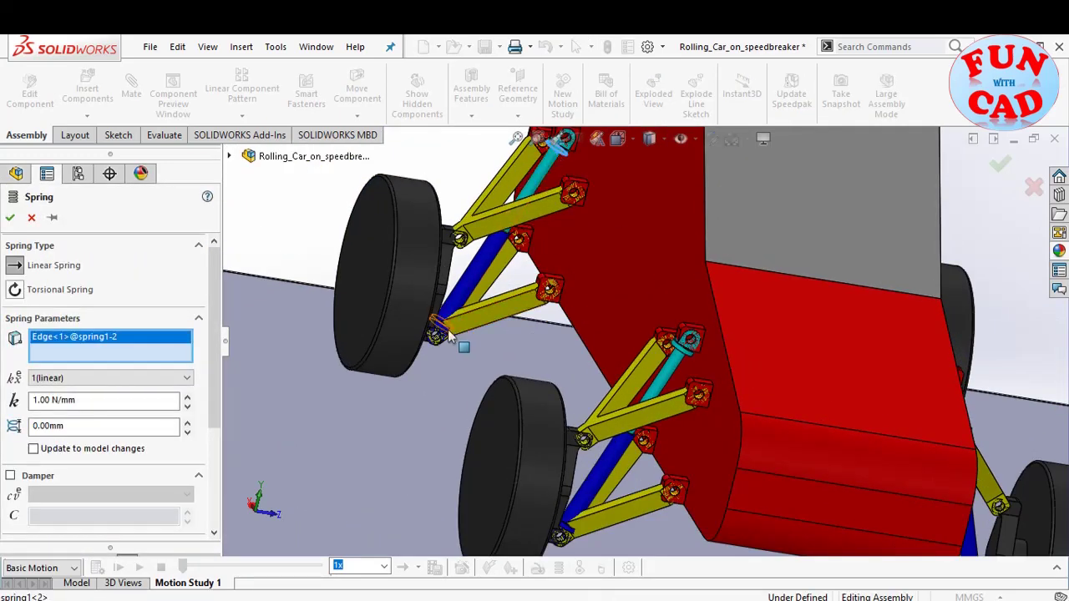
pyautogui.click(430, 332)
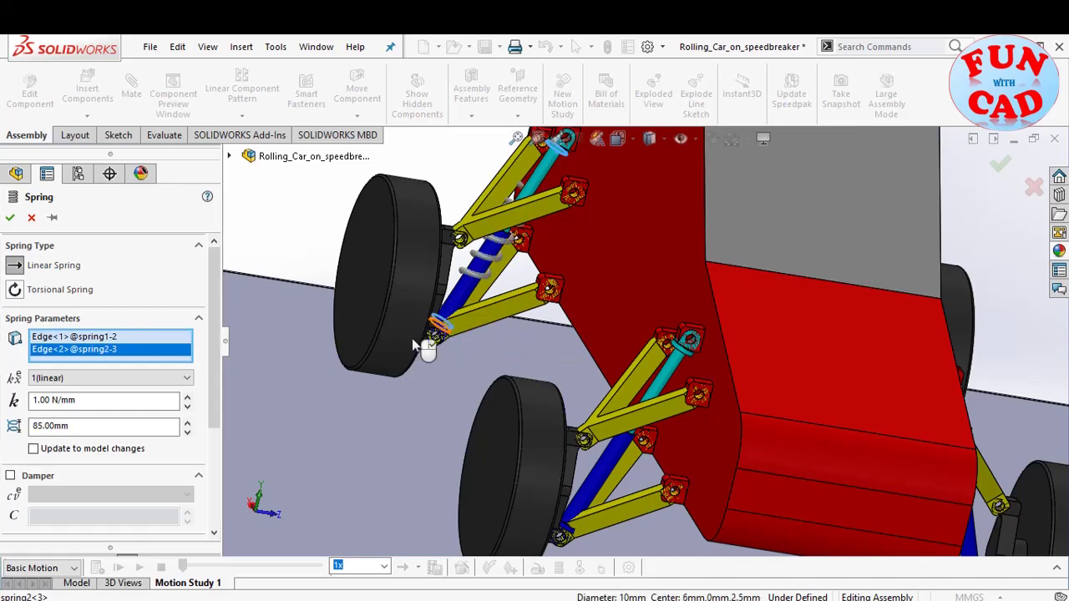
pyautogui.click(46, 401)
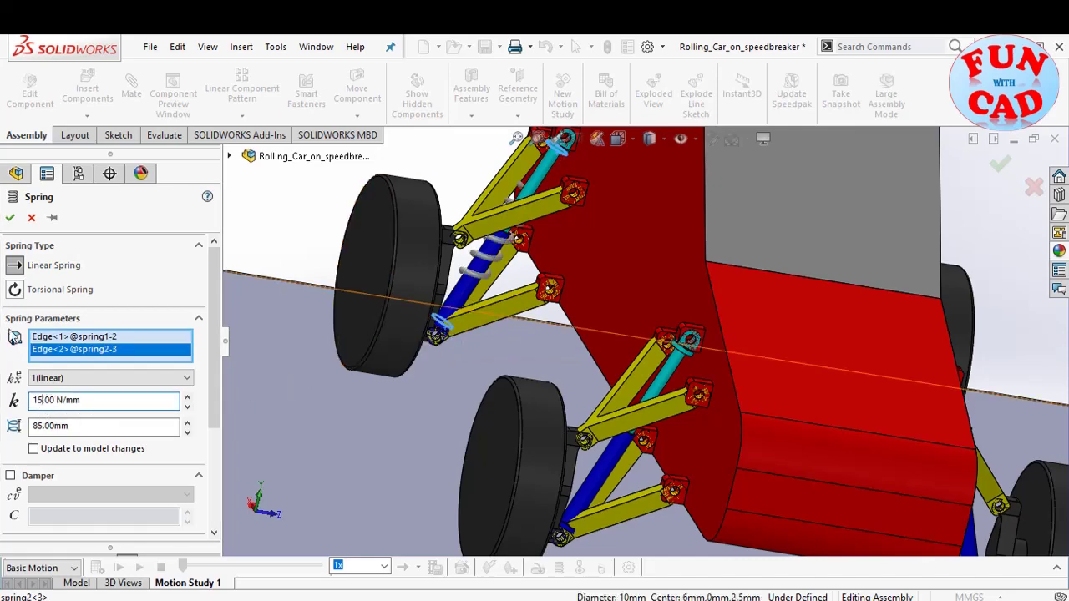
pyautogui.click(9, 218)
pyautogui.scroll(5, 714, 405)
# - Start a linear motor on the car body's top edge
pyautogui.scroll(3, 511, 457)
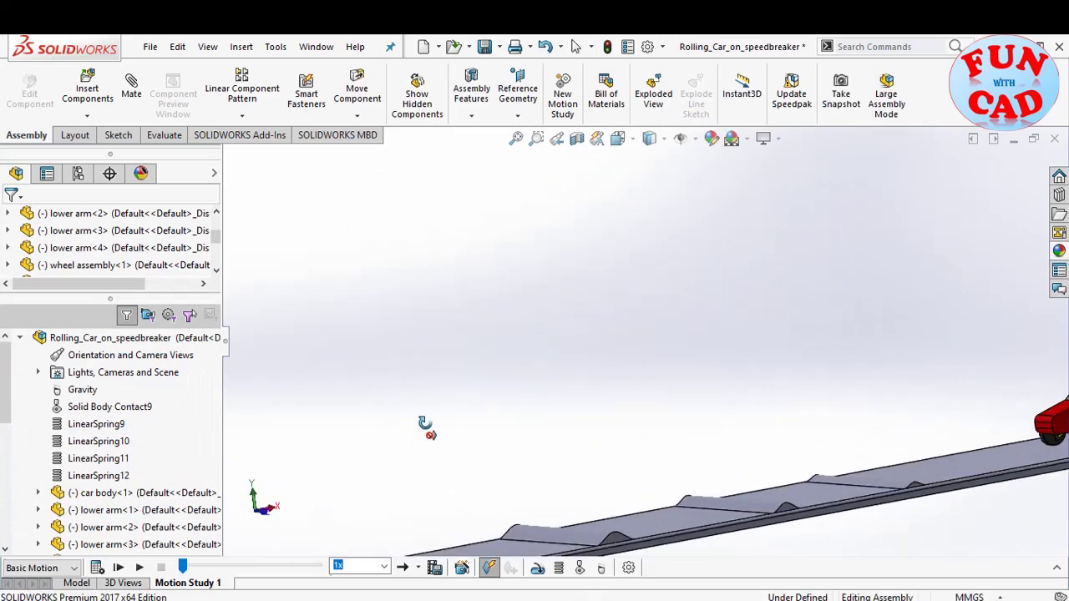
pyautogui.scroll(-3, 978, 353)
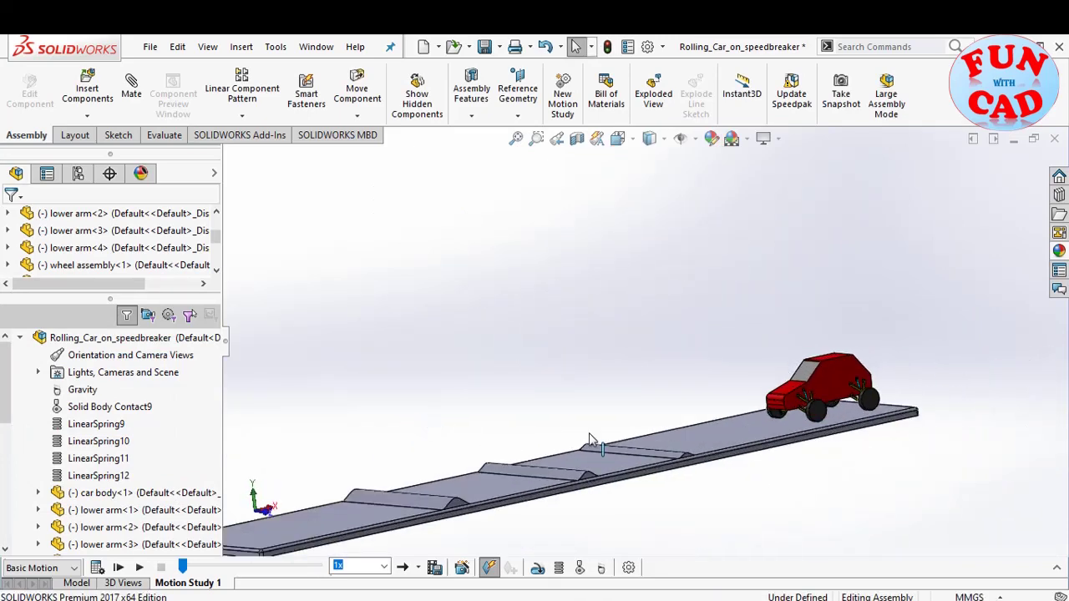
pyautogui.click(537, 570)
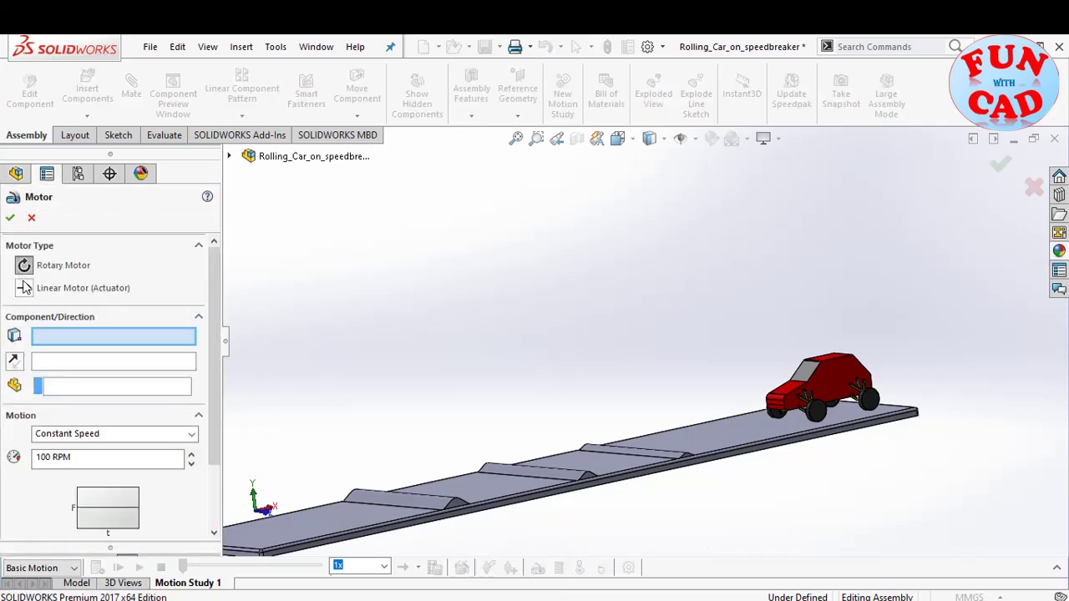
pyautogui.click(23, 287)
pyautogui.scroll(-5, 835, 363)
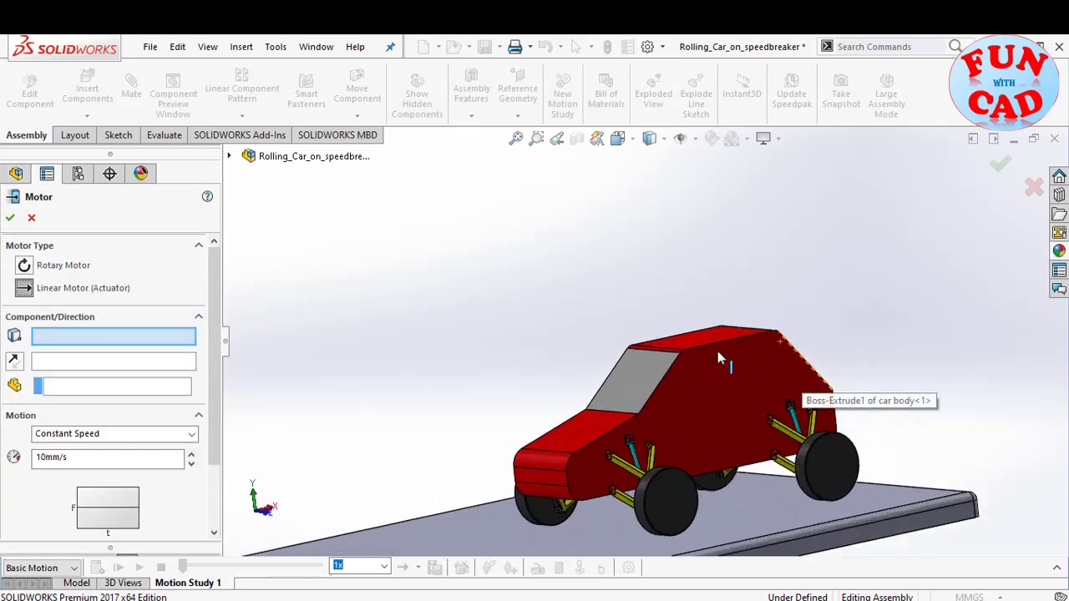
pyautogui.click(712, 344)
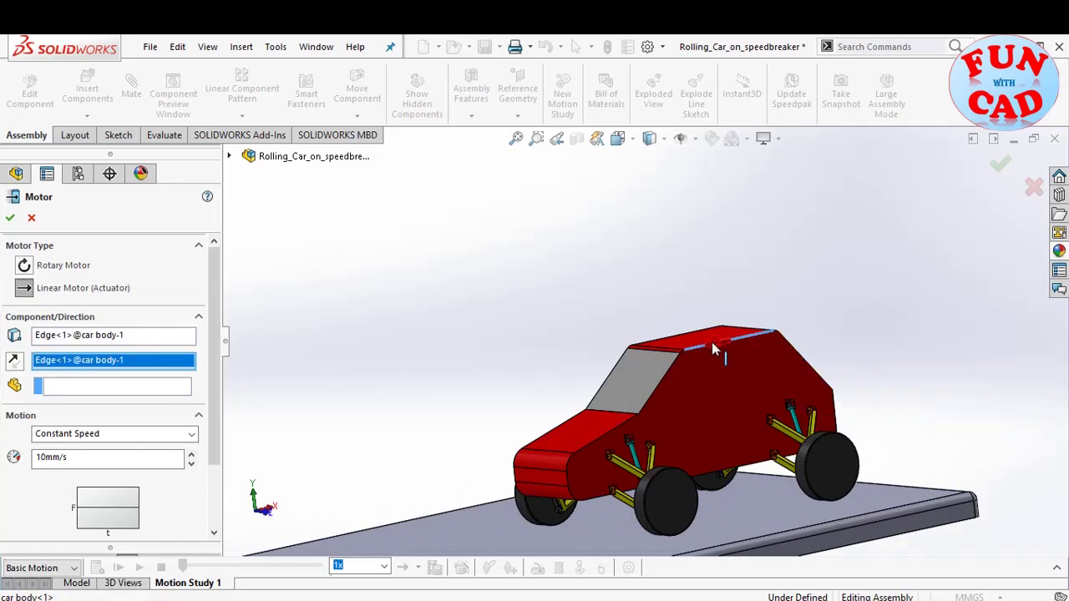
# - Direct the motor along the platform edge, reversed, at 3 mm/s, creating LinearMotor3
pyautogui.rightClick(67, 369)
pyautogui.click(102, 390)
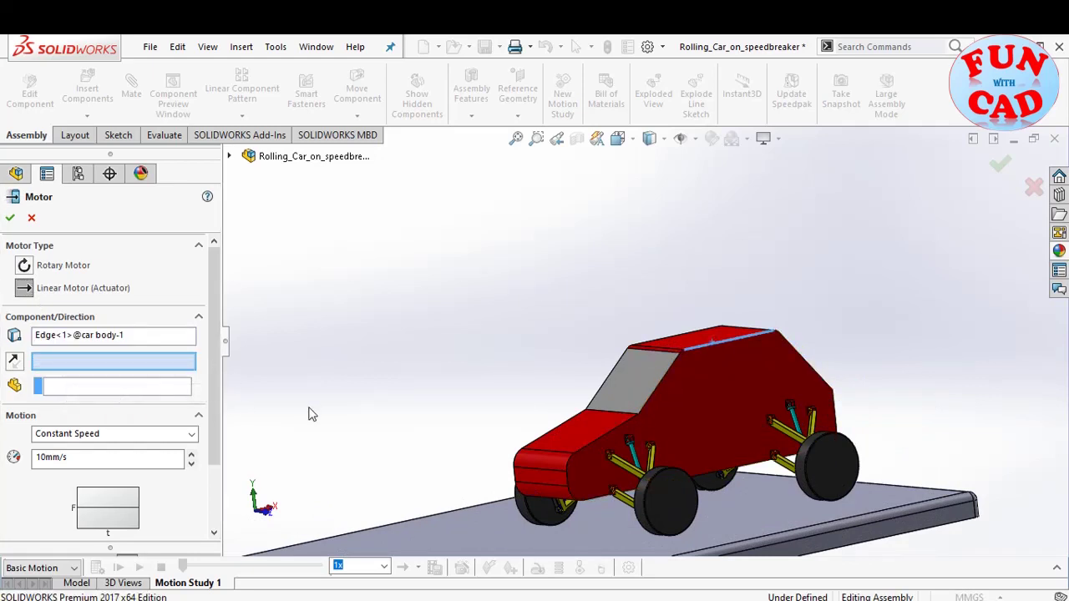
pyautogui.scroll(3, 439, 399)
pyautogui.scroll(-3, 680, 434)
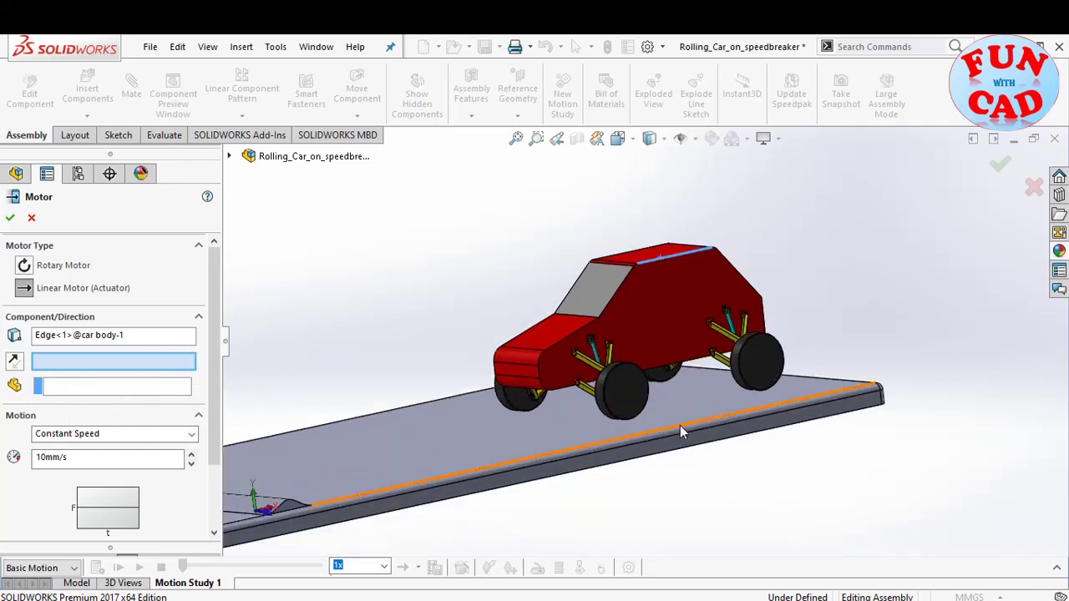
pyautogui.click(681, 427)
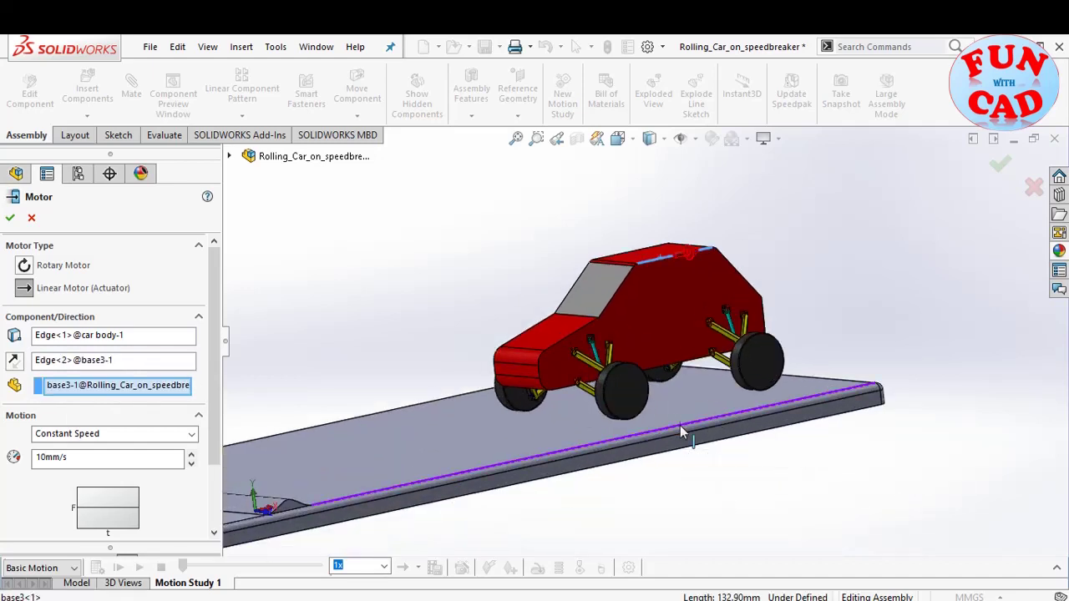
pyautogui.click(15, 361)
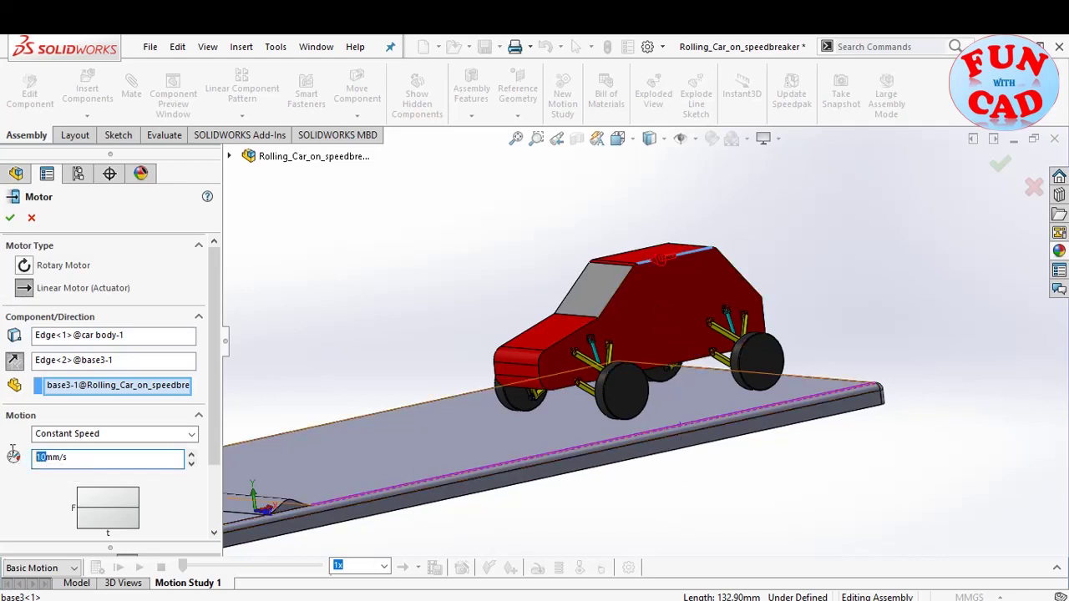
pyautogui.write('30')
pyautogui.click(9, 220)
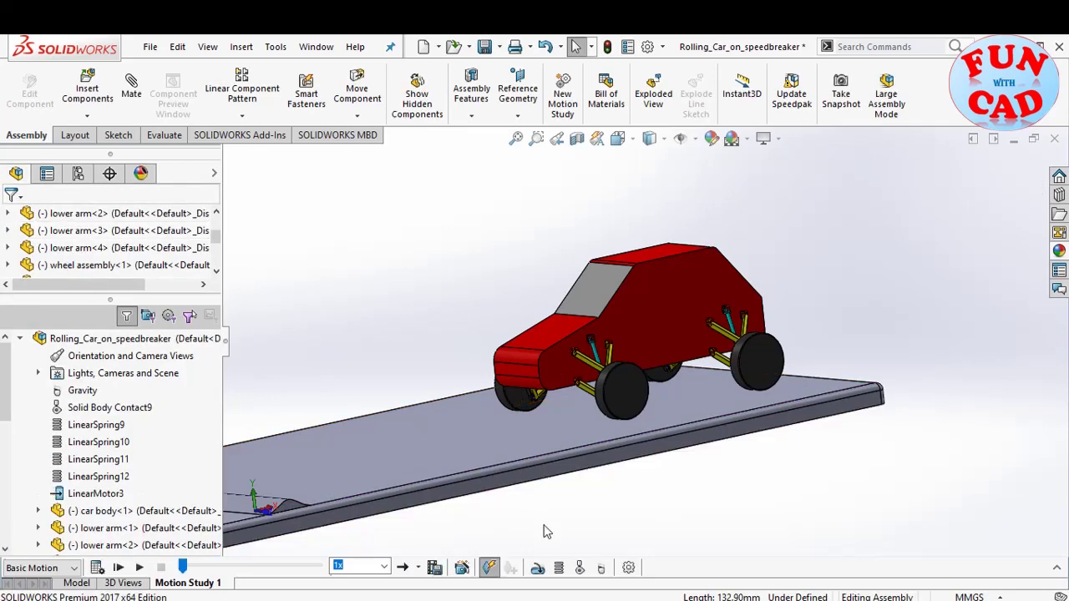
# - Start a second linear motor on a car body edge
pyautogui.click(537, 568)
pyautogui.moveTo(544, 496); pyautogui.dragTo(574, 486, button='middle')
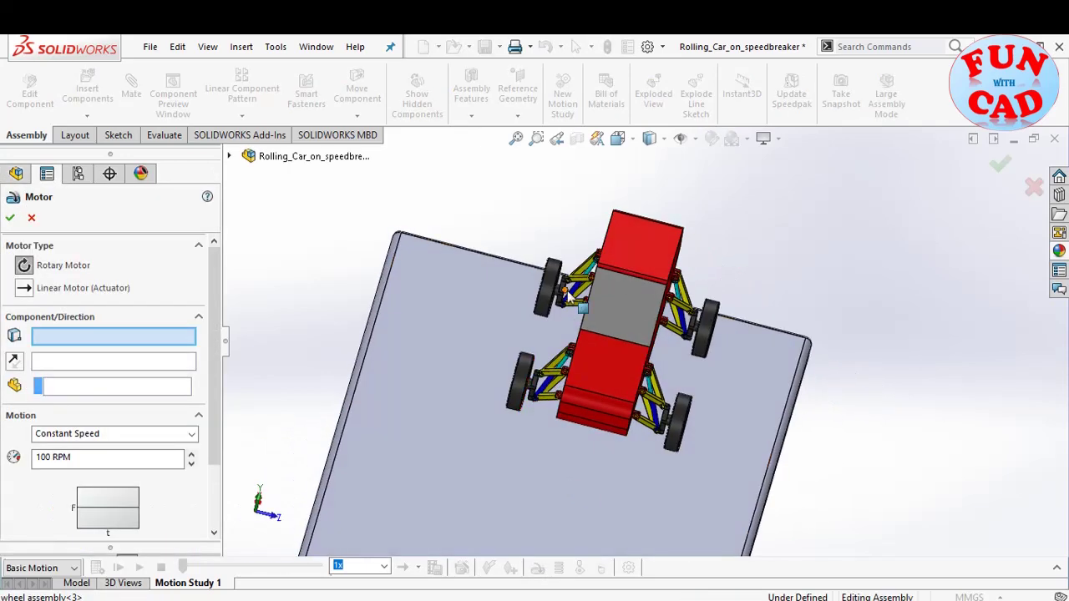
pyautogui.moveTo(568, 292); pyautogui.dragTo(656, 255, button='middle')
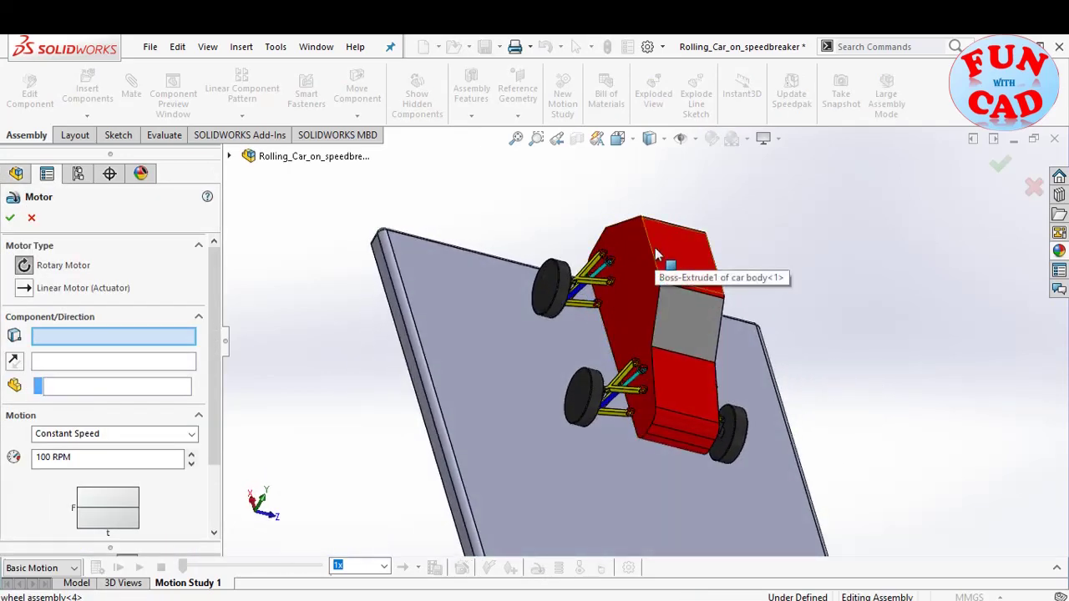
pyautogui.click(656, 254)
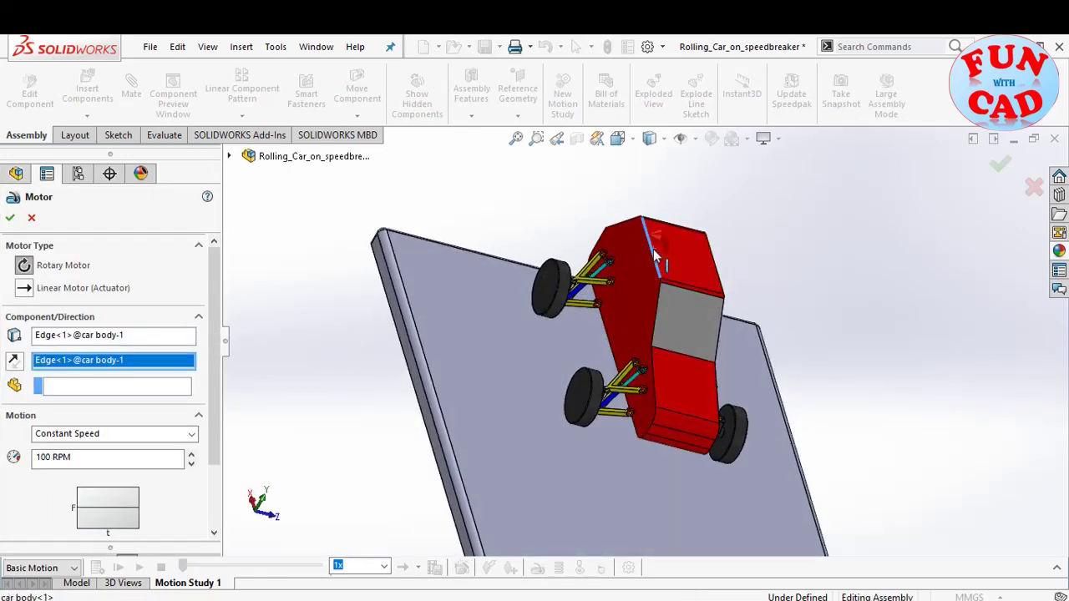
pyautogui.click(26, 288)
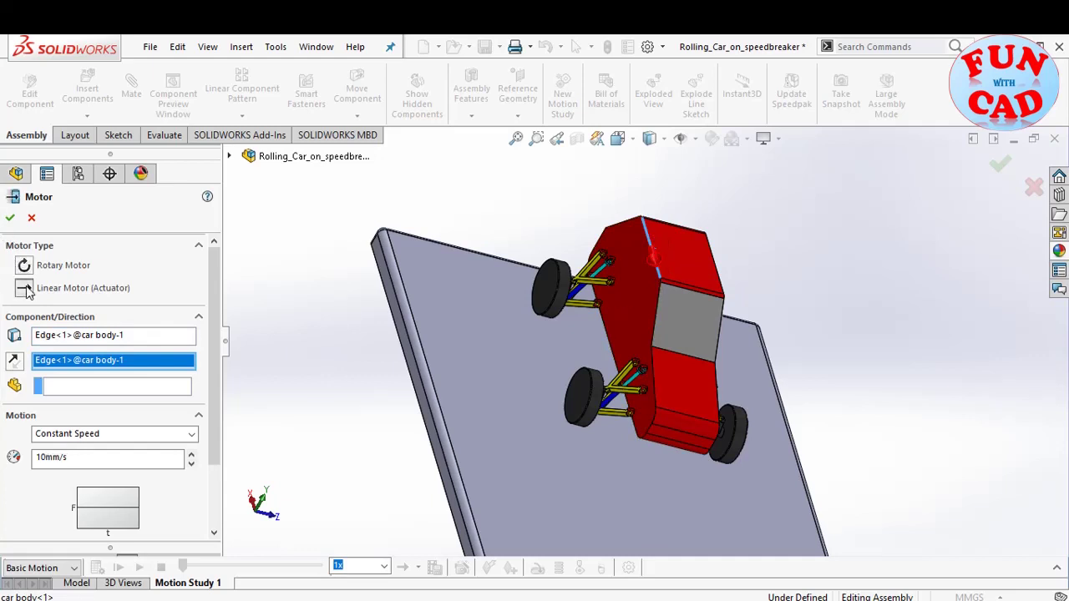
# - Direct it along the plate's long edge at 300 mm/s, creating LinearMotor4
pyautogui.rightClick(124, 366)
pyautogui.click(146, 393)
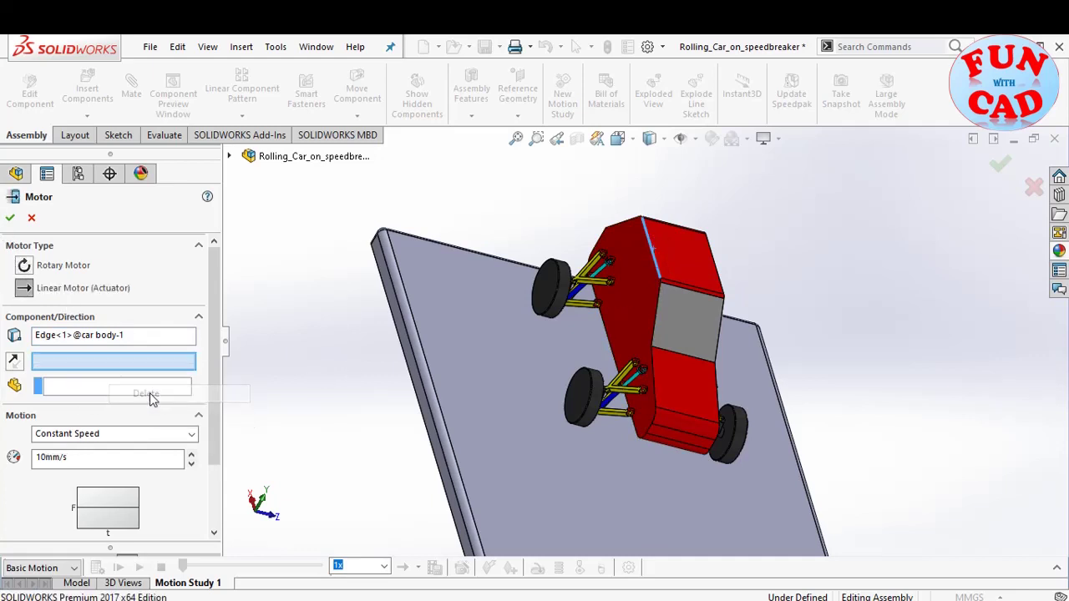
pyautogui.click(421, 339)
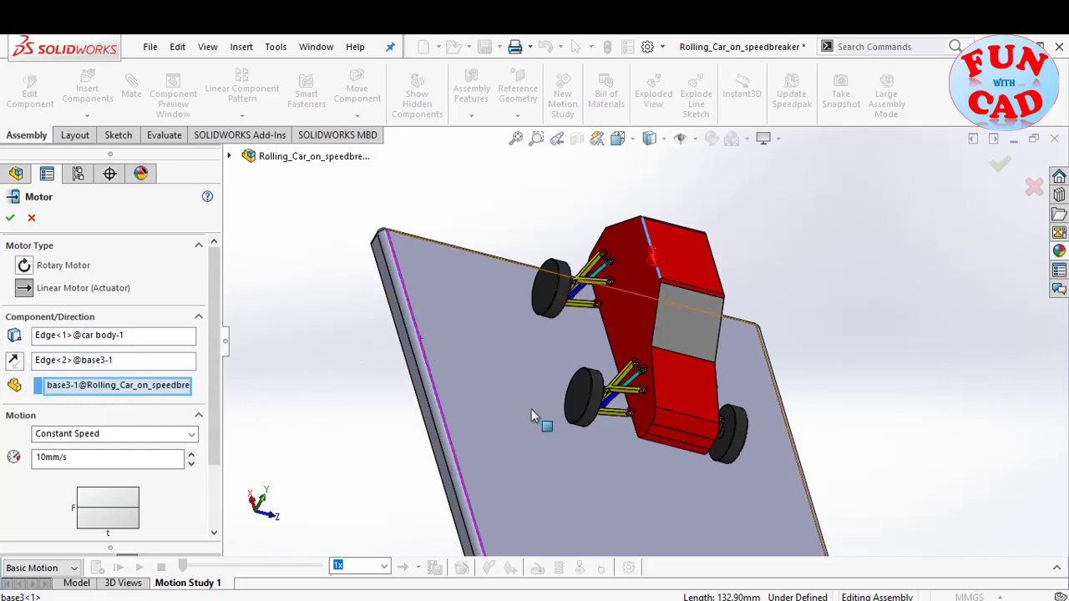
pyautogui.doubleClick(33, 458)
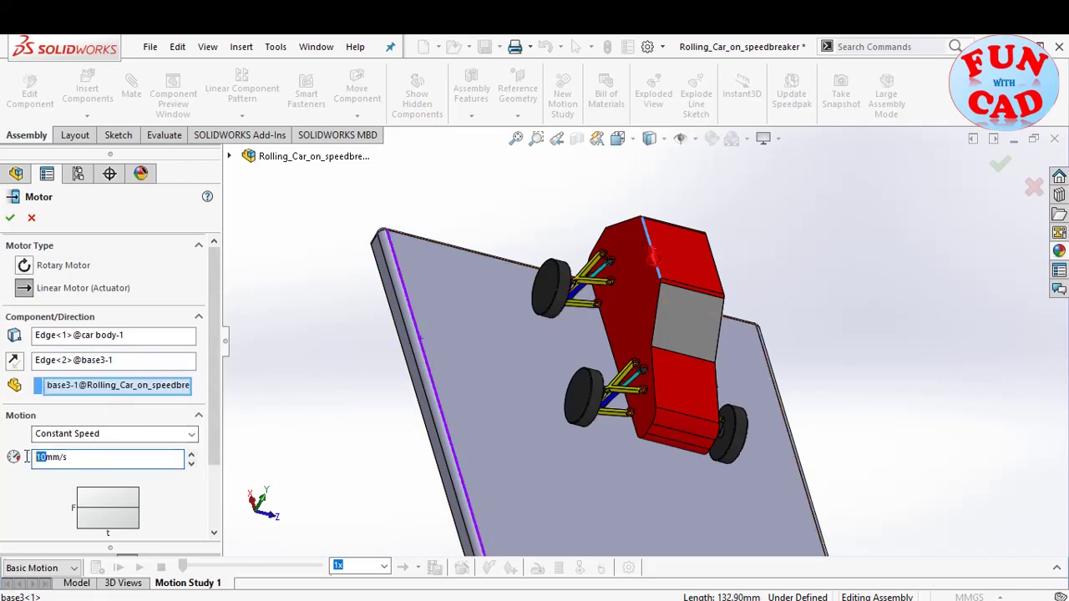
pyautogui.write('300')
pyautogui.click(10, 217)
pyautogui.moveTo(521, 416); pyautogui.dragTo(427, 418, button='middle')
pyautogui.moveTo(548, 505); pyautogui.dragTo(496, 468, button='middle')
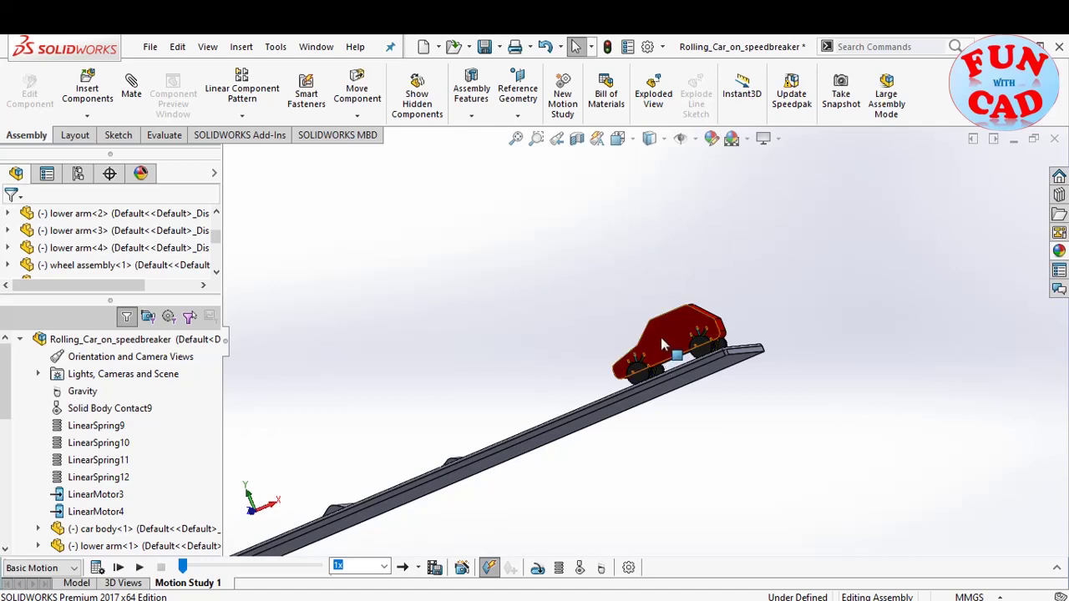
# - Switch to the Front view and calculate Motion Study 1
pyautogui.click(255, 515)
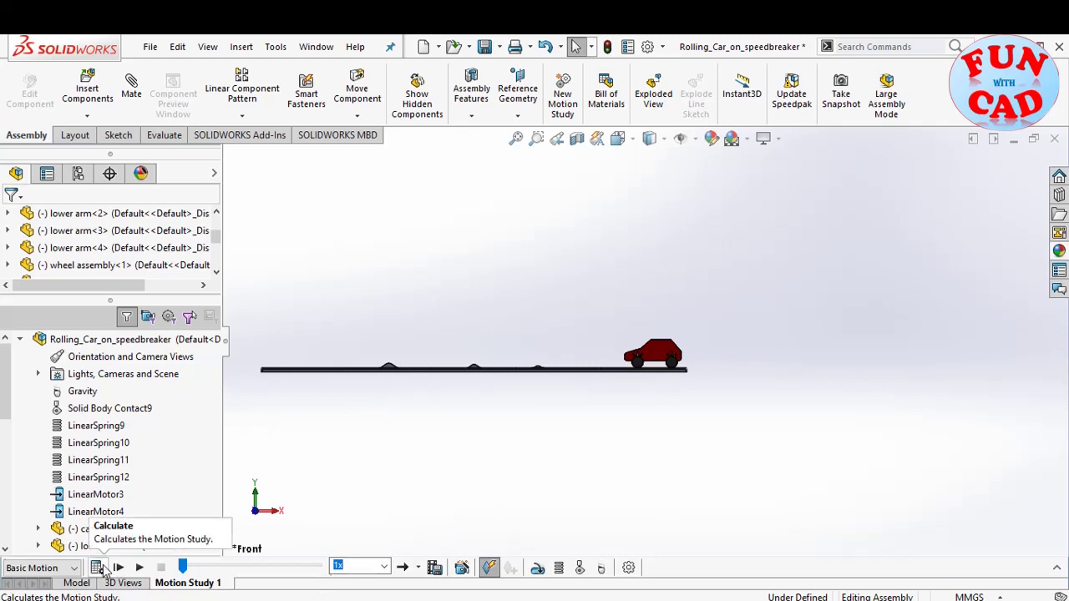
pyautogui.click(98, 569)
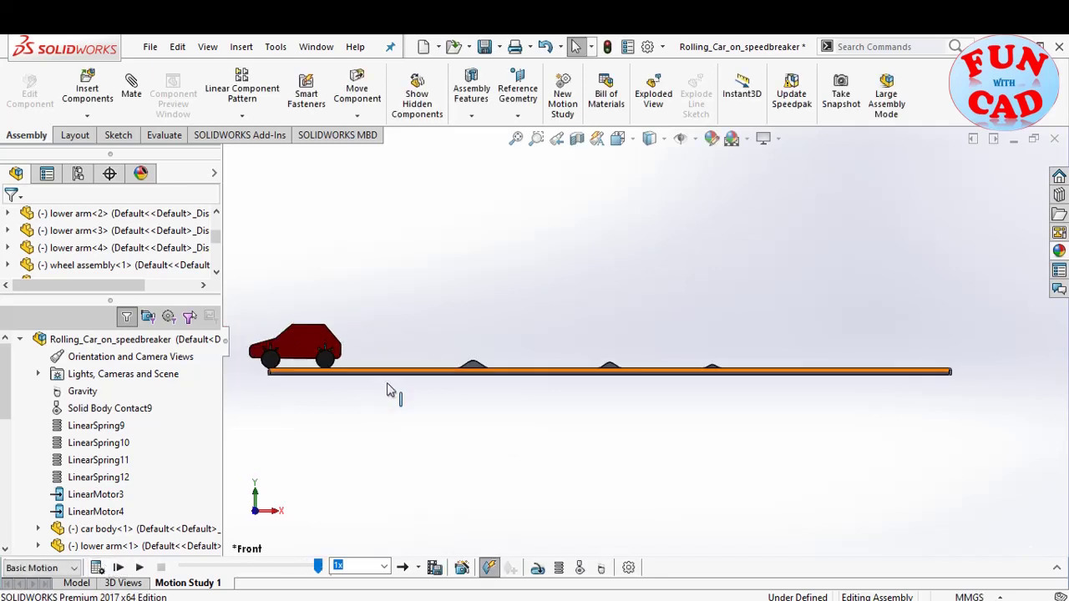
# - Play back the calculated car motion at 0.5x speed
pyautogui.click(383, 567)
pyautogui.click(346, 482)
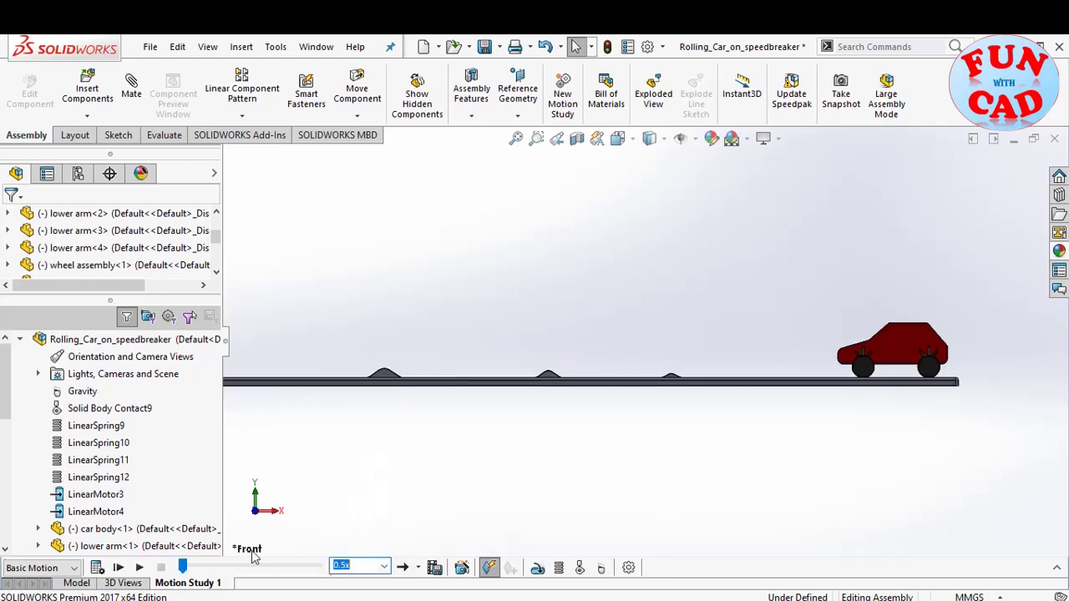
pyautogui.click(138, 568)
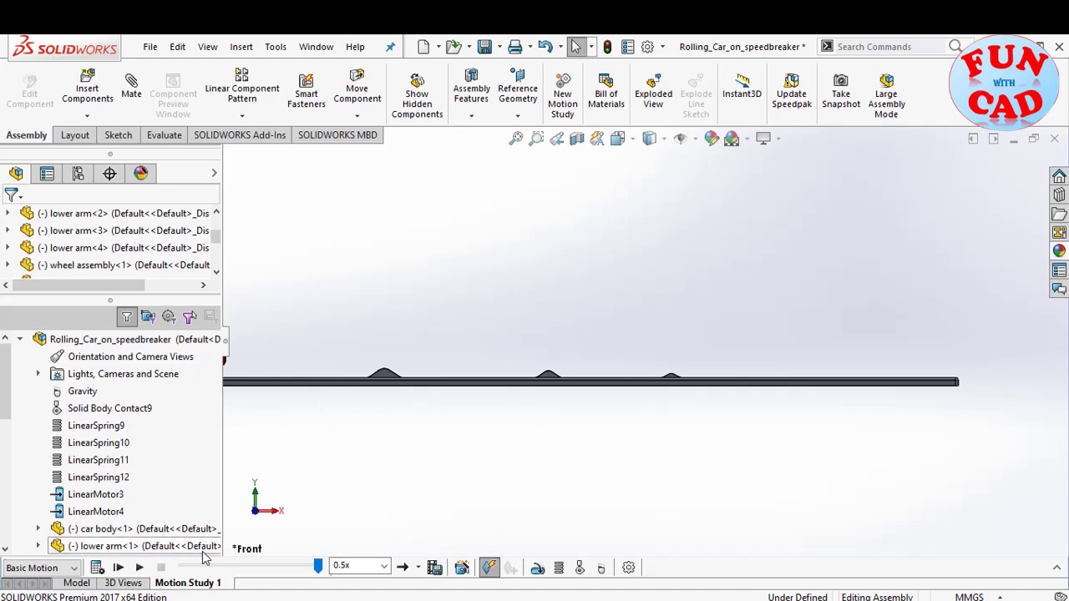
# - Create a new motion study and give LinearSpring13 a 10 N/(mm/s) damper
pyautogui.rightClick(197, 585)
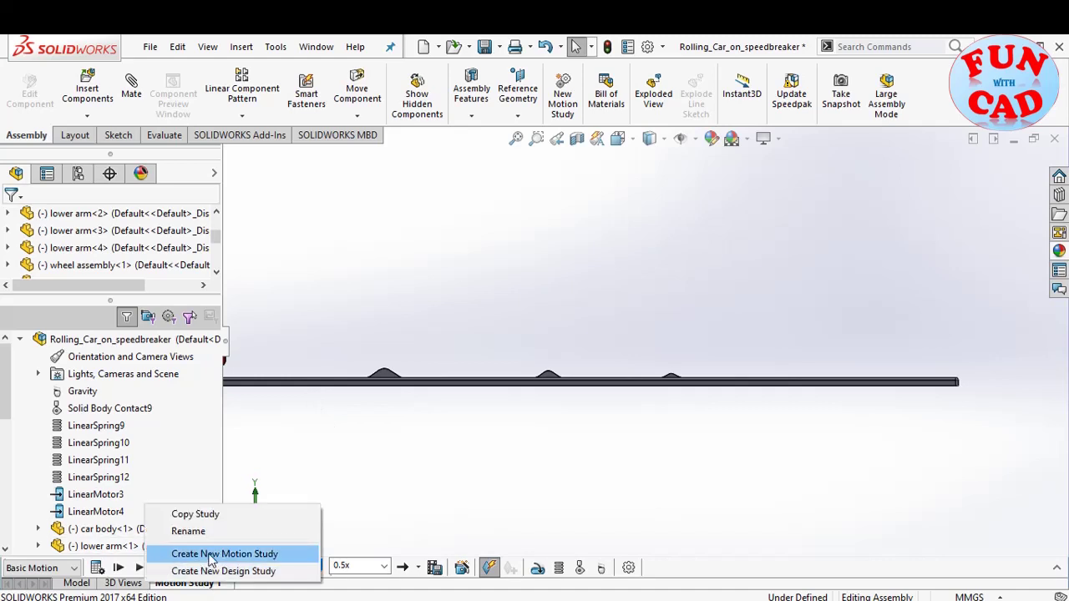
pyautogui.click(213, 556)
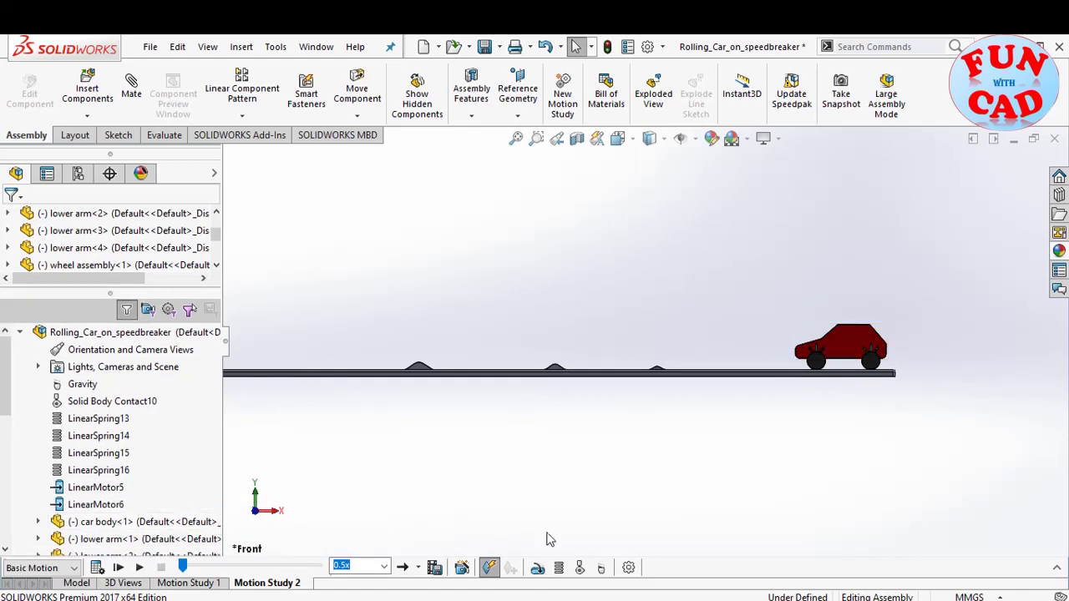
pyautogui.rightClick(115, 425)
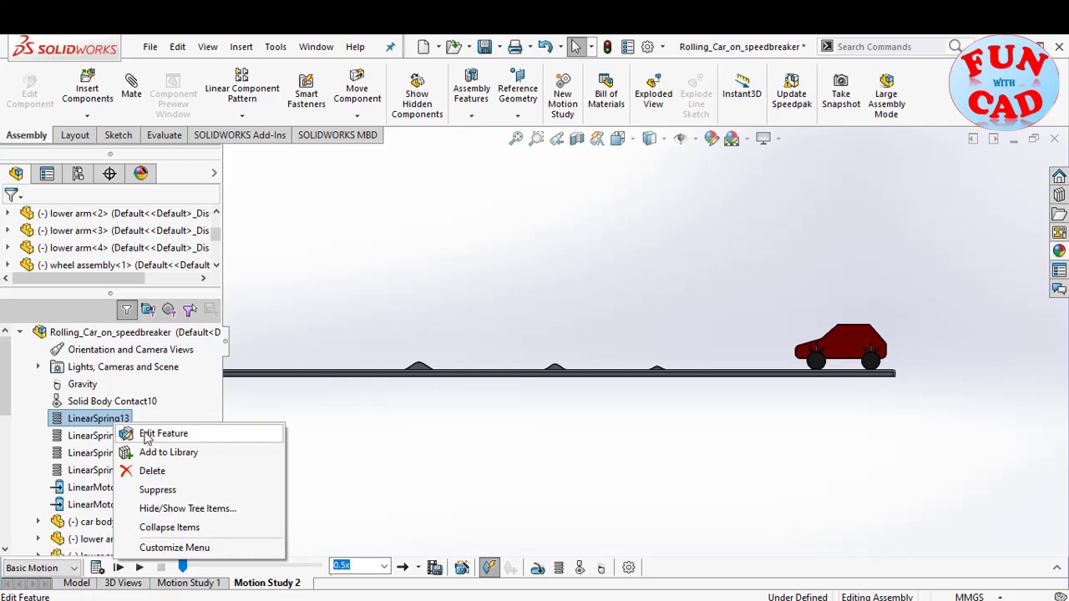
pyautogui.click(146, 435)
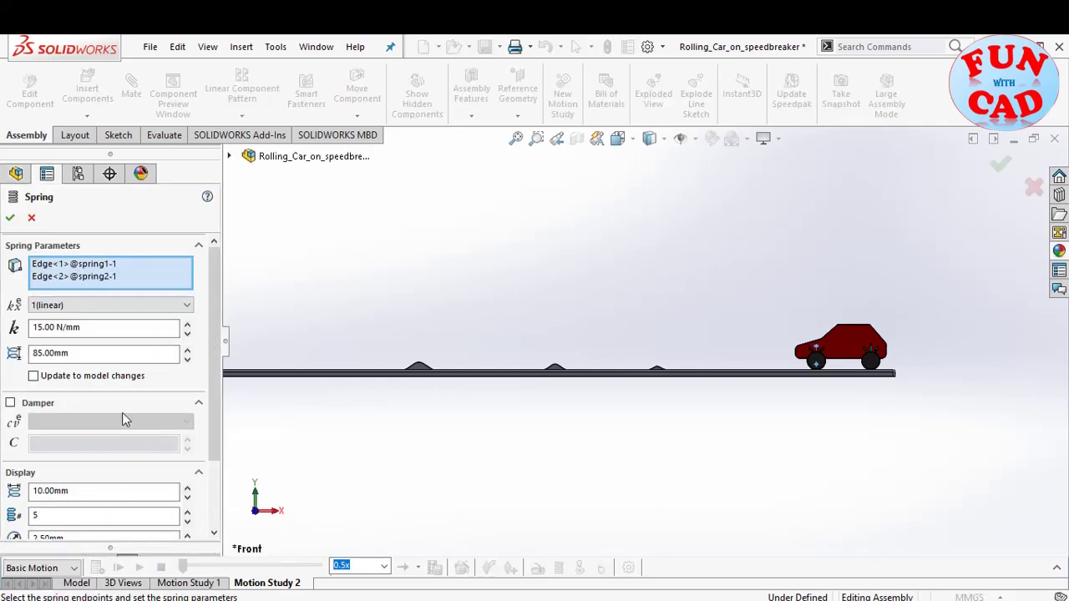
pyautogui.click(40, 353)
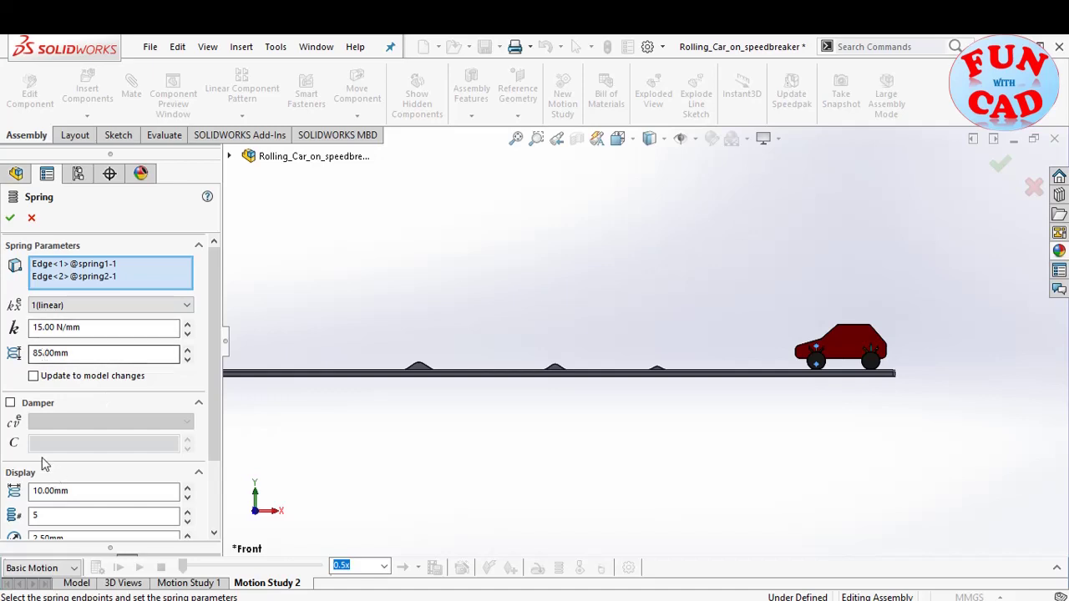
pyautogui.click(10, 402)
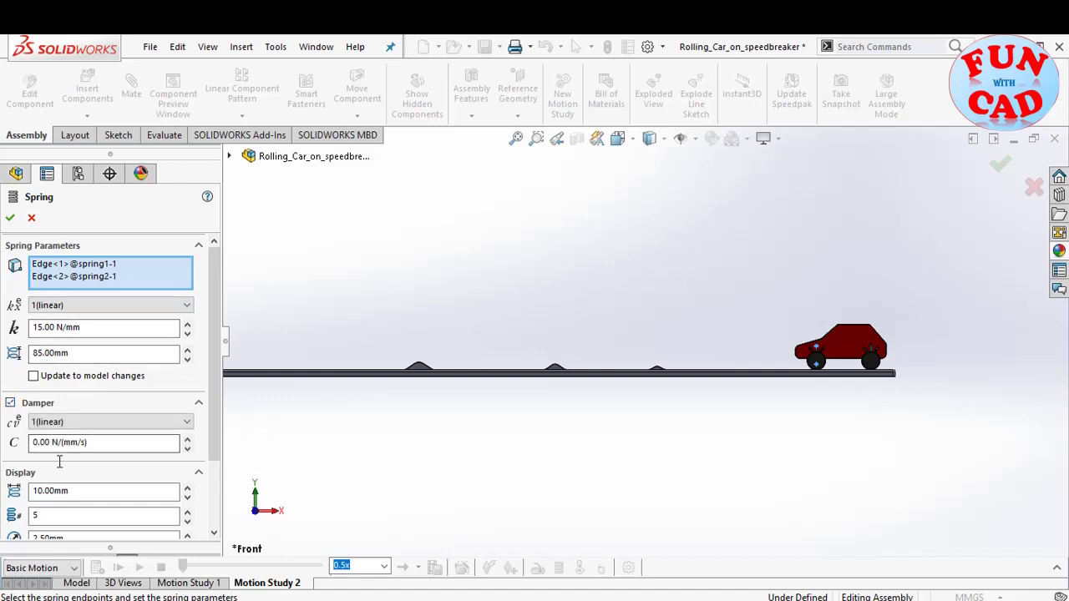
pyautogui.click(31, 442)
pyautogui.click(10, 219)
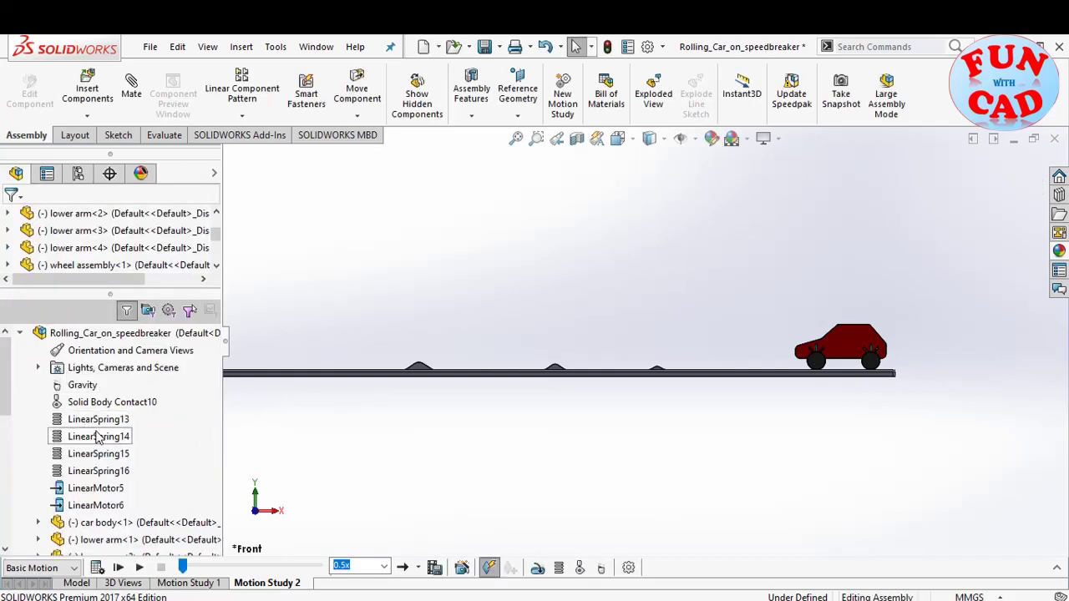
# - Add a 10 N/(mm/s) damper to LinearSpring14
pyautogui.rightClick(98, 438)
pyautogui.click(143, 442)
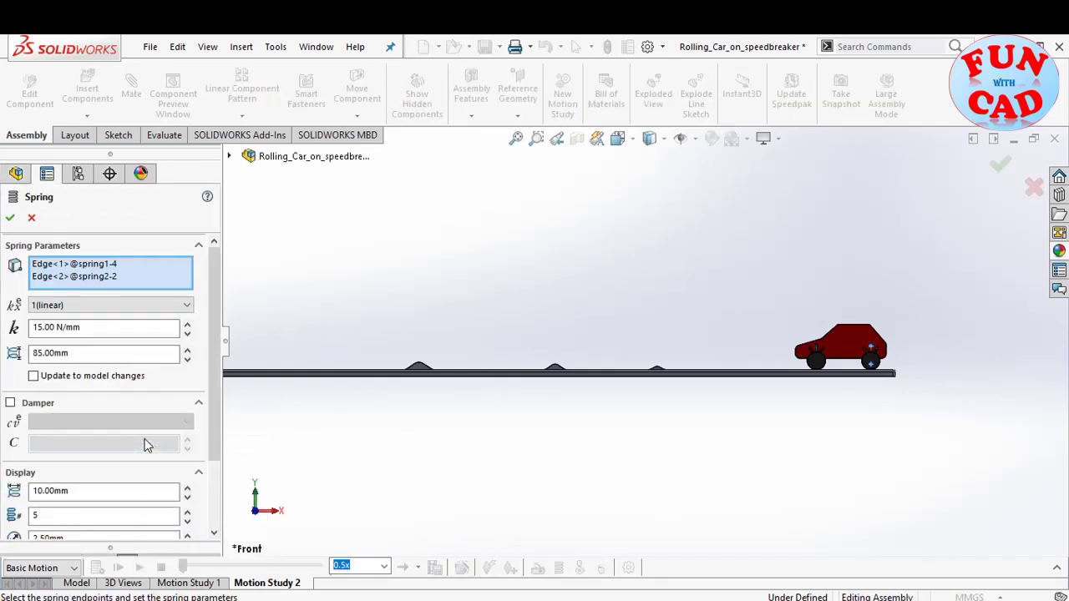
pyautogui.click(10, 404)
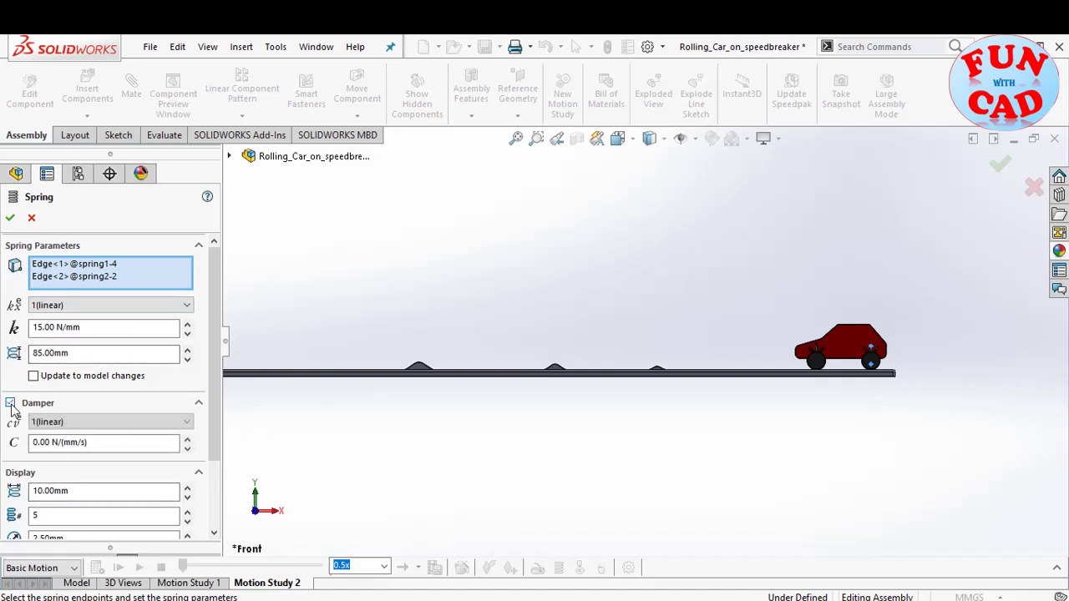
pyautogui.click(10, 403)
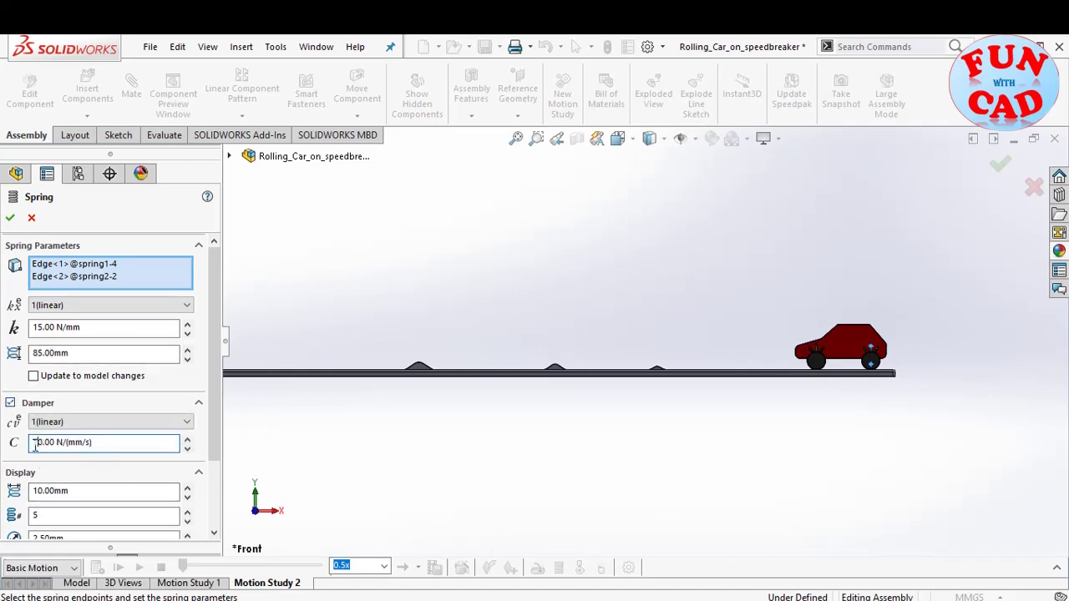
pyautogui.click(10, 218)
# - Add a 10 N/(mm/s) damper to LinearSpring15
pyautogui.rightClick(115, 456)
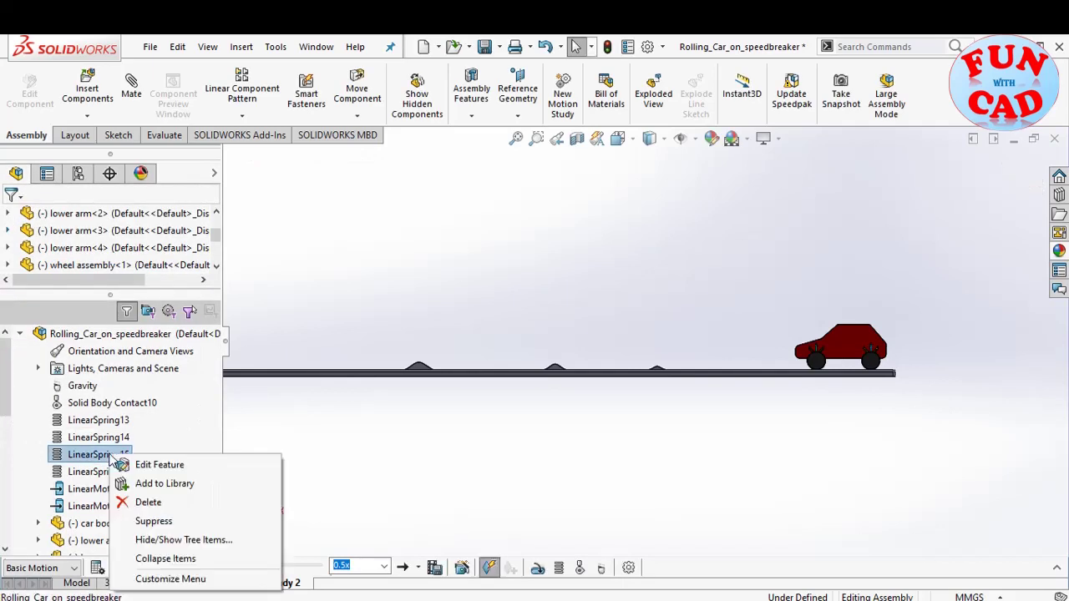
pyautogui.click(140, 466)
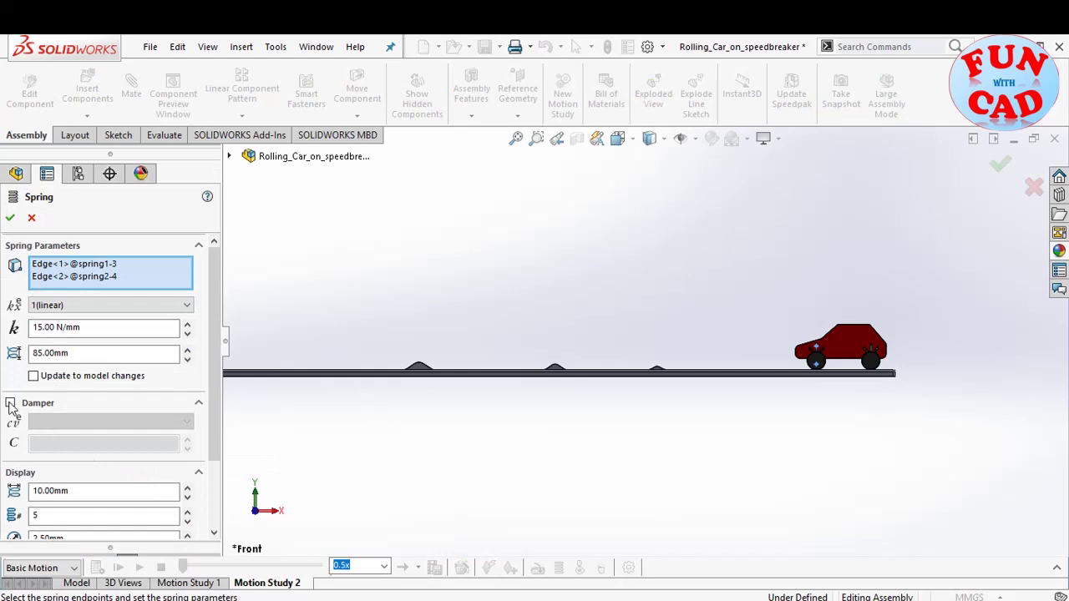
pyautogui.click(11, 403)
pyautogui.click(31, 444)
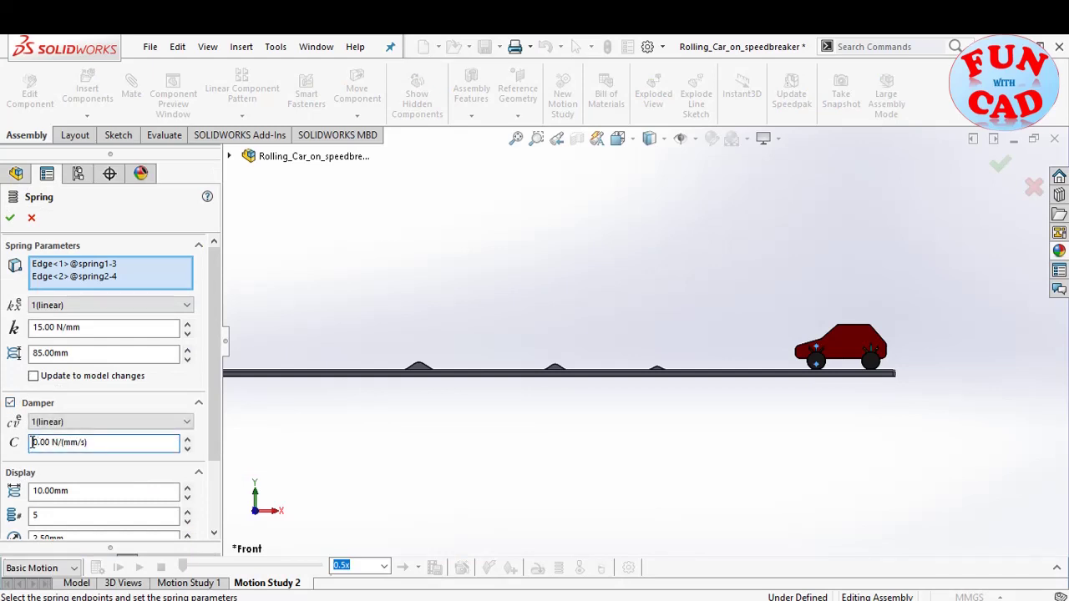
pyautogui.click(10, 217)
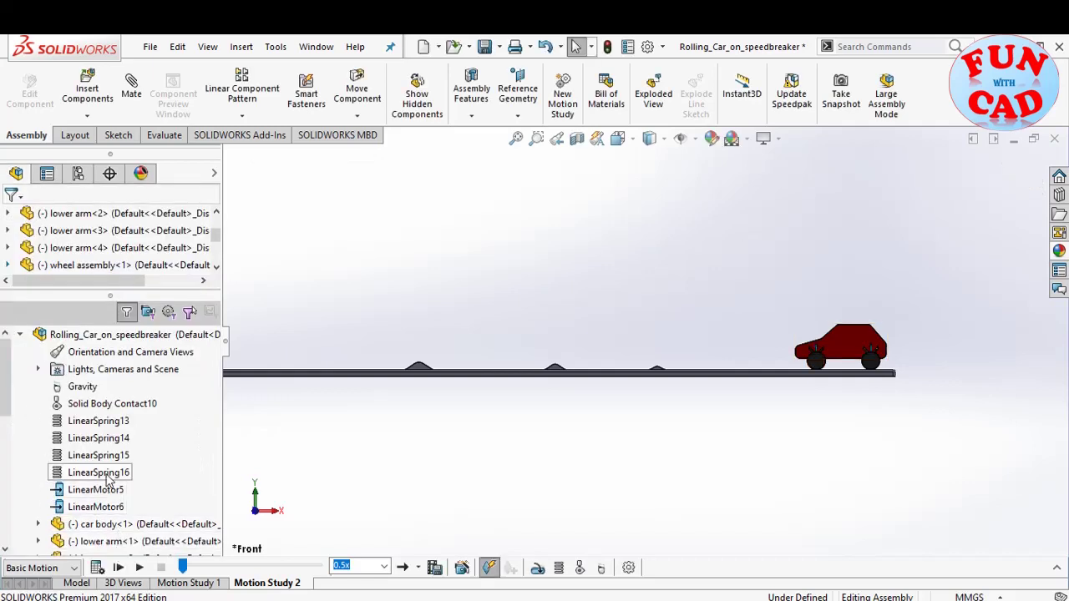
# - Add a 10 N/(mm/s) damper to LinearSpring16 and choose 1x playback speed
pyautogui.rightClick(104, 473)
pyautogui.click(156, 349)
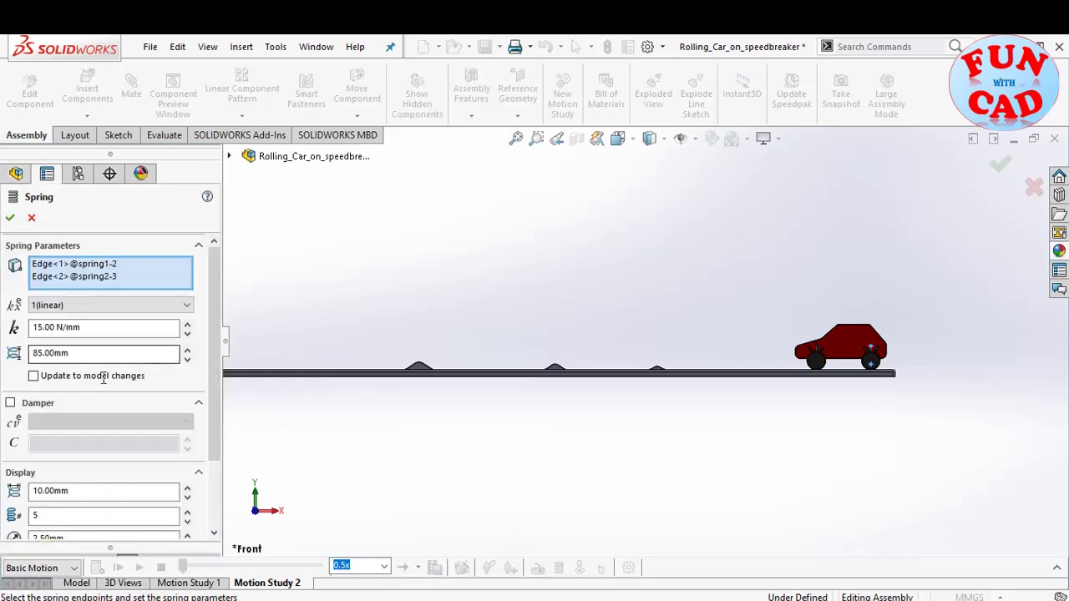
pyautogui.click(10, 403)
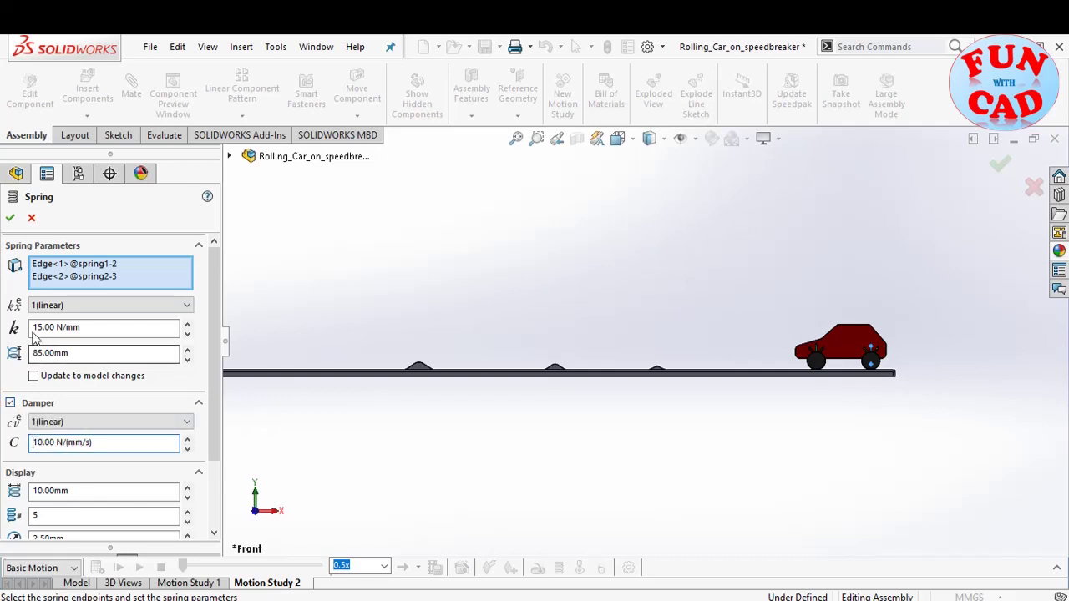
pyautogui.click(10, 217)
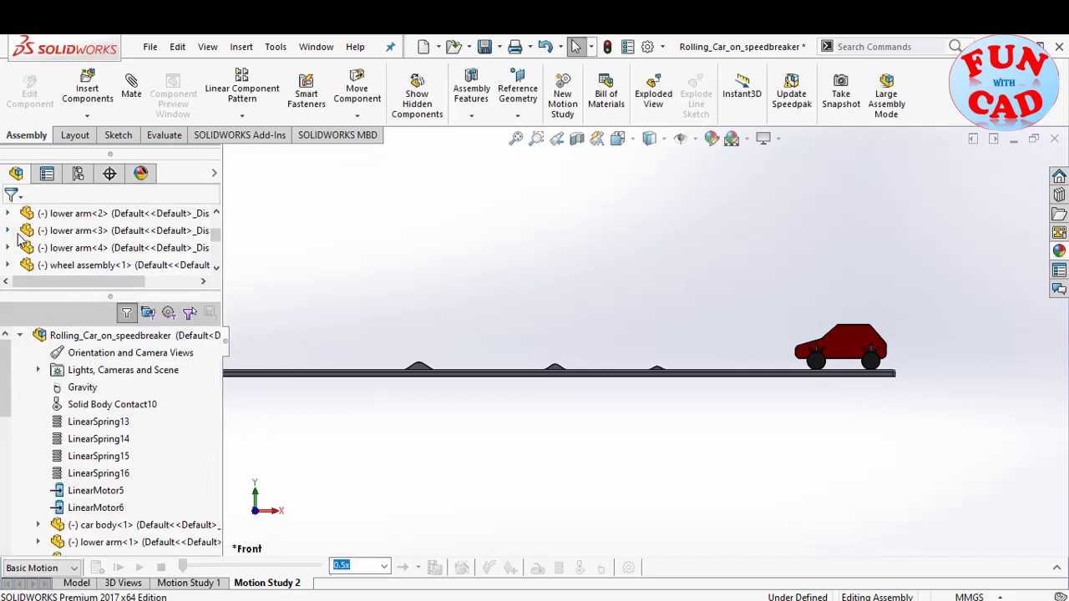
pyautogui.click(383, 567)
# - Calculate the damped Motion Study 2, then replay it at 0.5x speed
pyautogui.click(351, 488)
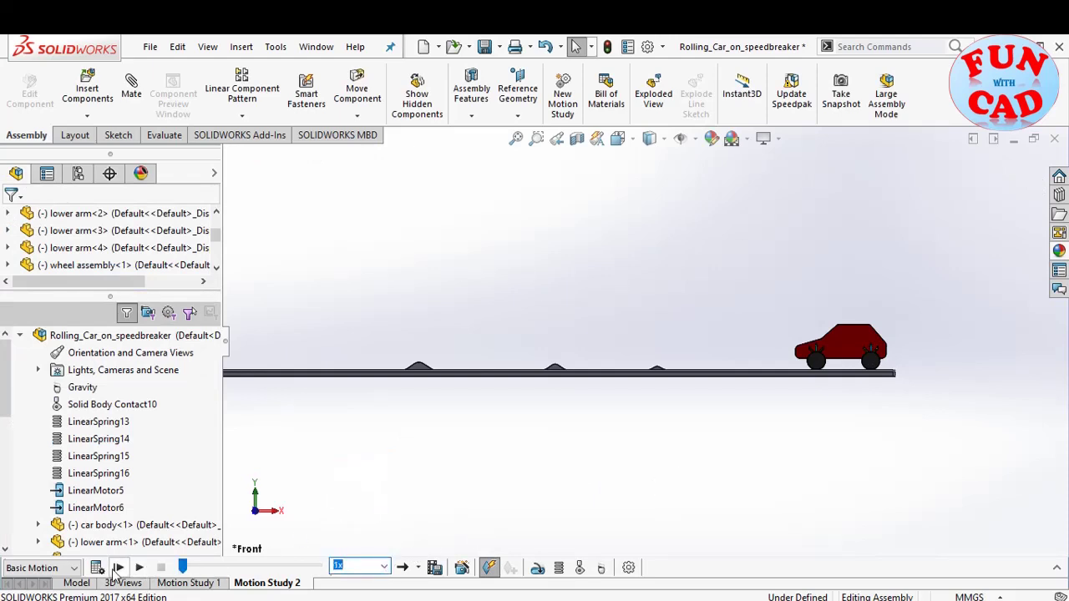
pyautogui.click(98, 568)
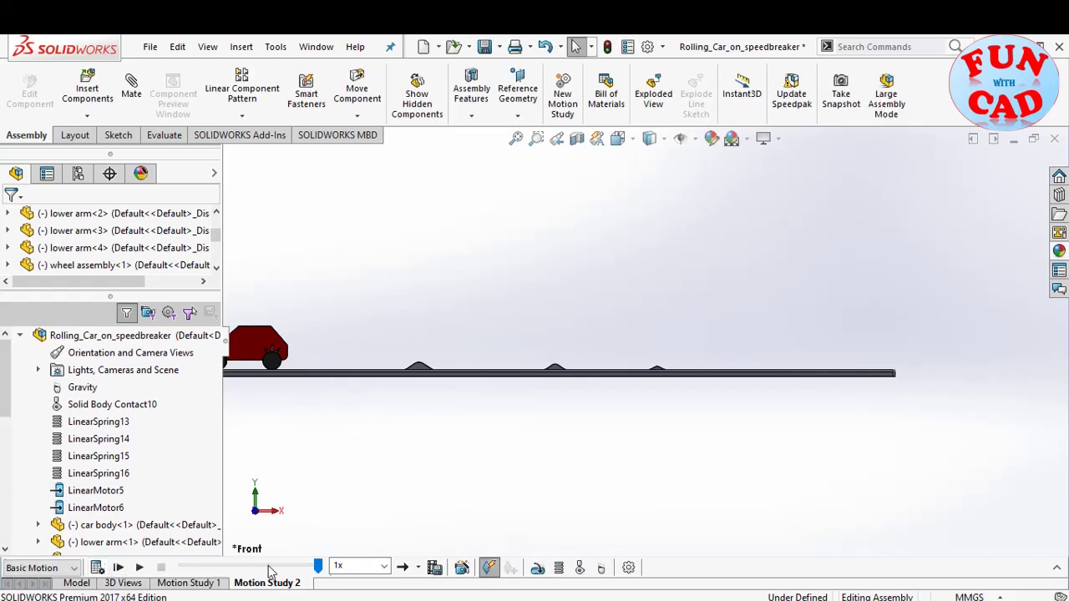
pyautogui.click(386, 566)
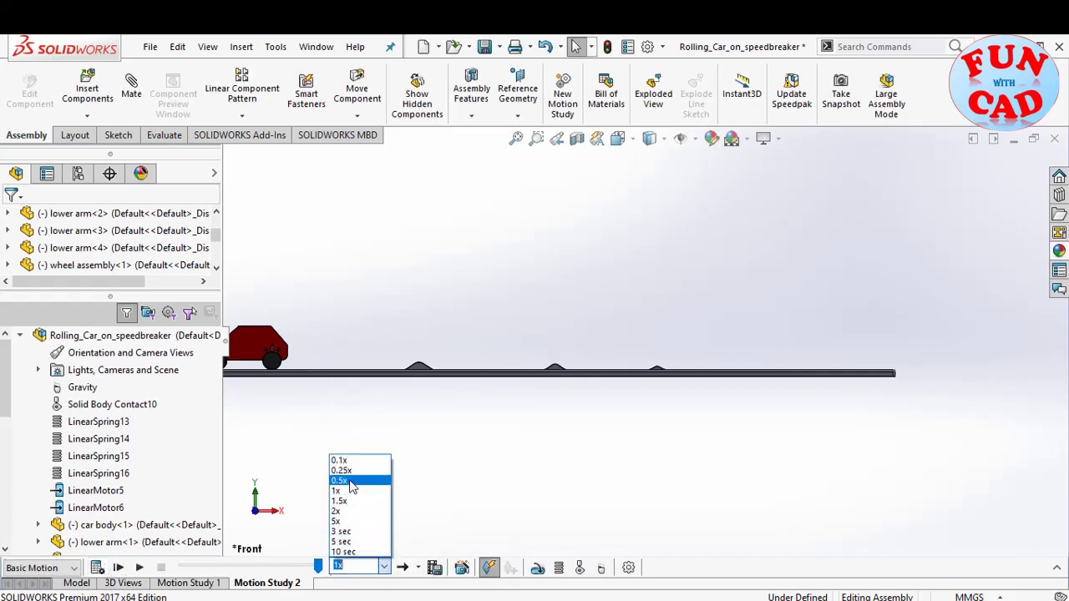
pyautogui.click(345, 475)
pyautogui.click(141, 568)
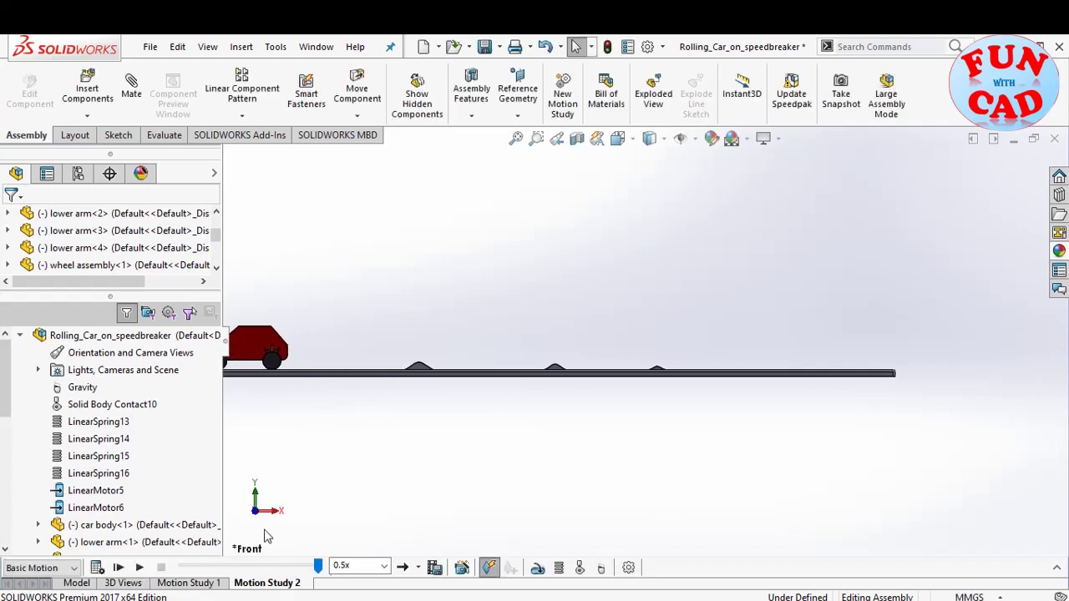
# - Copy Motion Study 2 into Motion Study 3 and set LinearSpring18 stiffness to 25 N/mm
pyautogui.rightClick(272, 585)
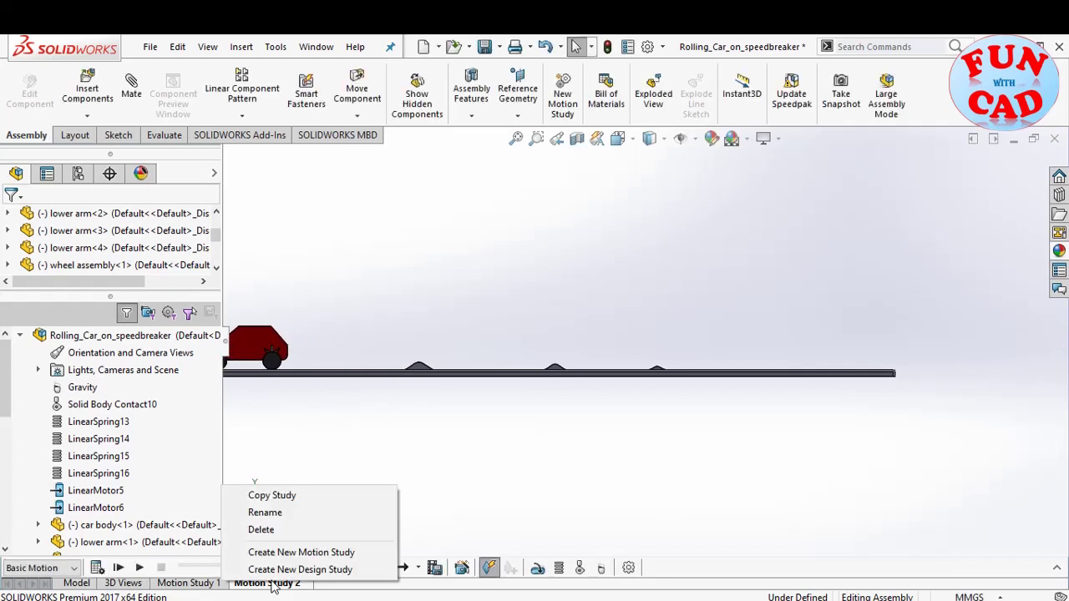
pyautogui.click(285, 497)
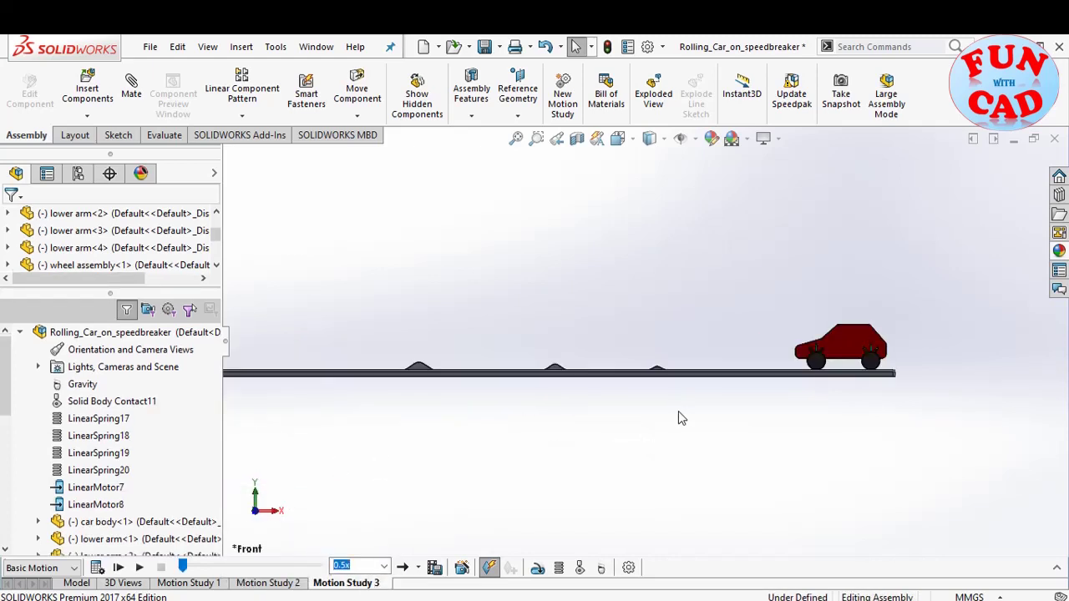
pyautogui.moveTo(678, 410); pyautogui.dragTo(789, 391, button='middle')
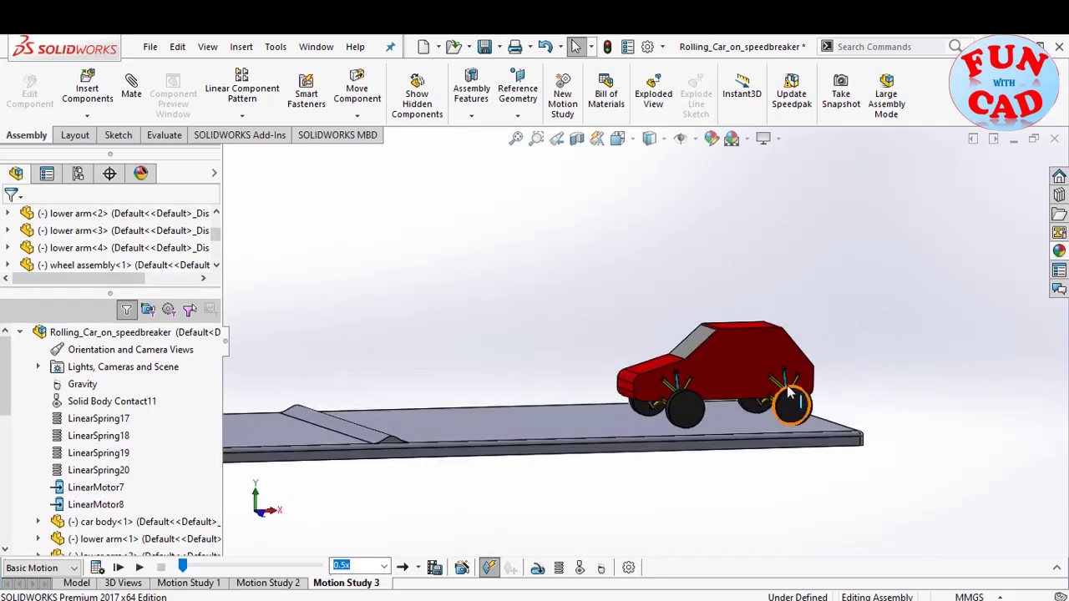
pyautogui.click(107, 439)
pyautogui.scroll(-5, 722, 388)
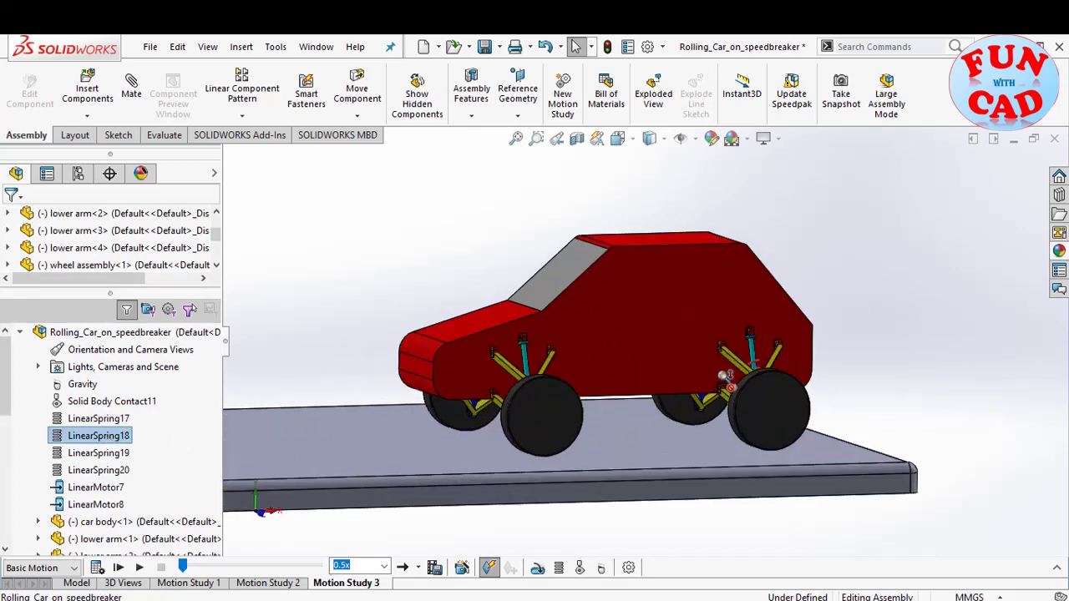
pyautogui.scroll(-3, 731, 374)
pyautogui.rightClick(94, 444)
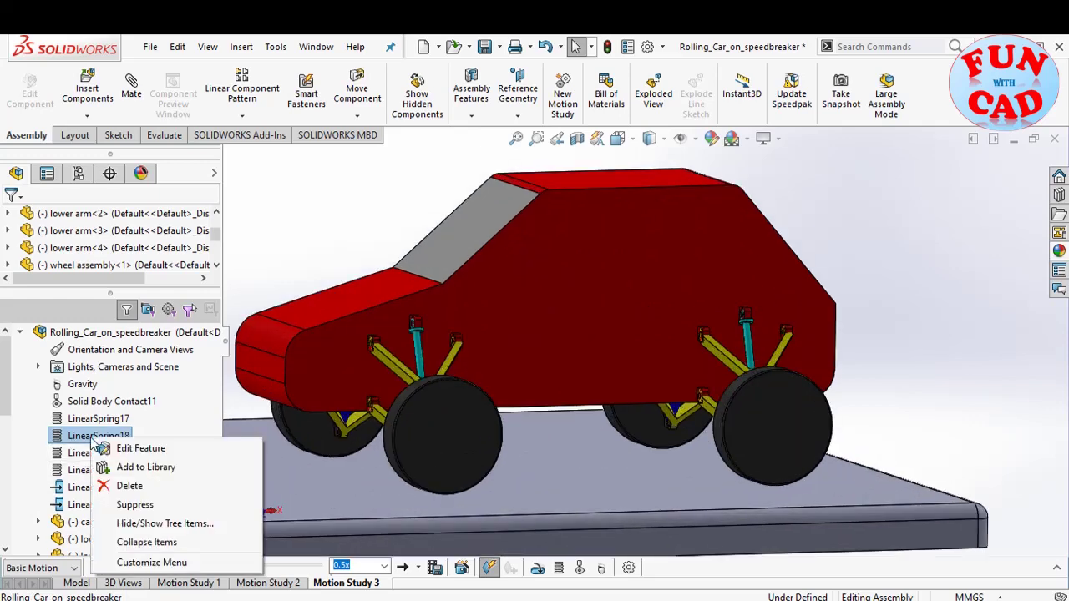
pyautogui.click(140, 447)
pyautogui.click(35, 326)
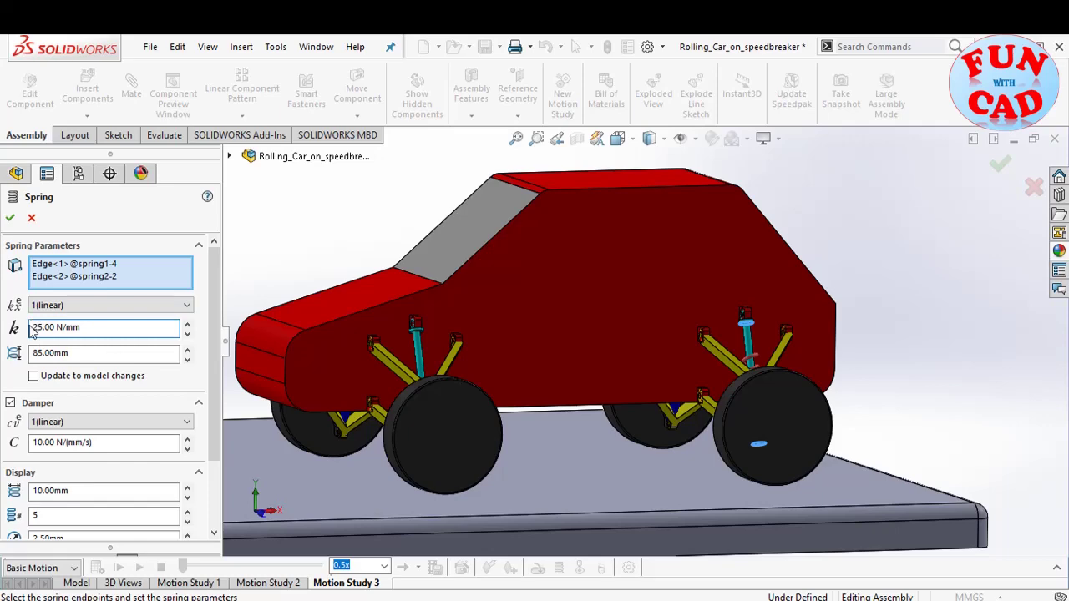
pyautogui.click(9, 218)
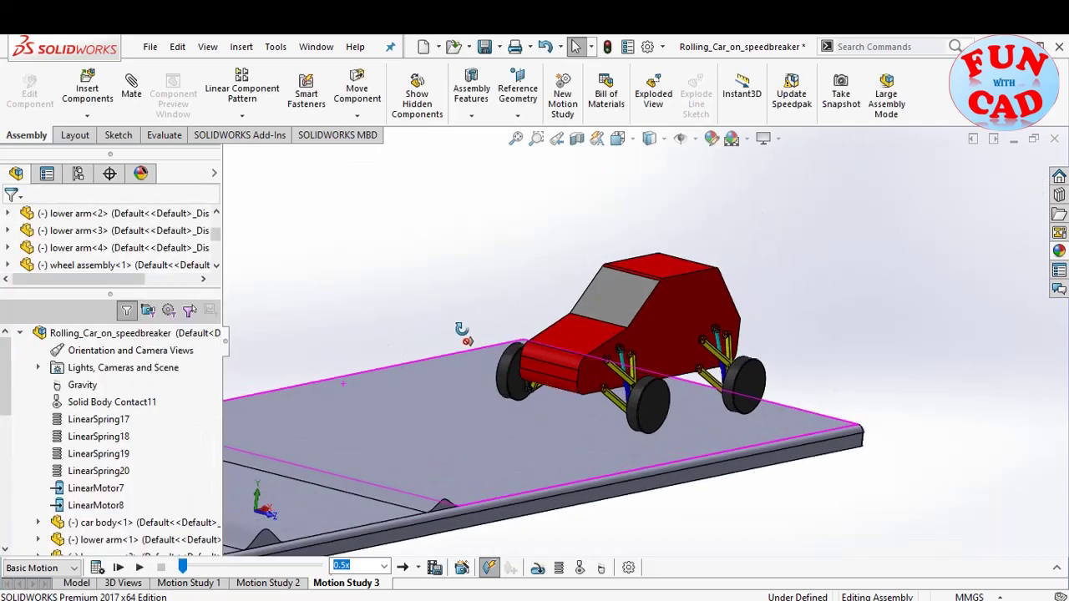
# - Set LinearSpring20 stiffness to 25 N/mm
pyautogui.click(104, 470)
pyautogui.rightClick(105, 471)
pyautogui.click(150, 475)
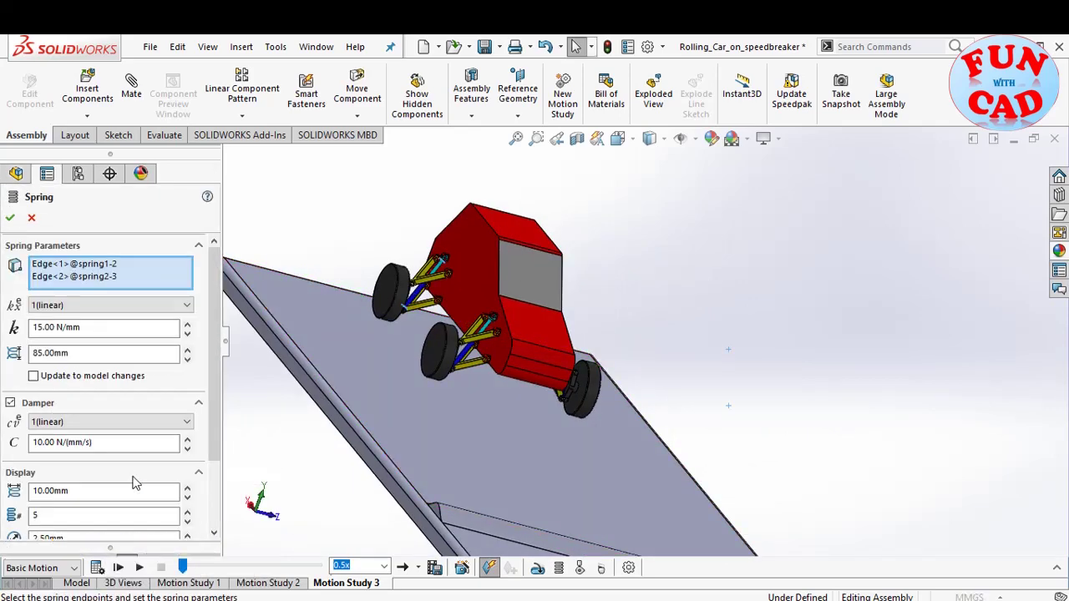
pyautogui.click(33, 327)
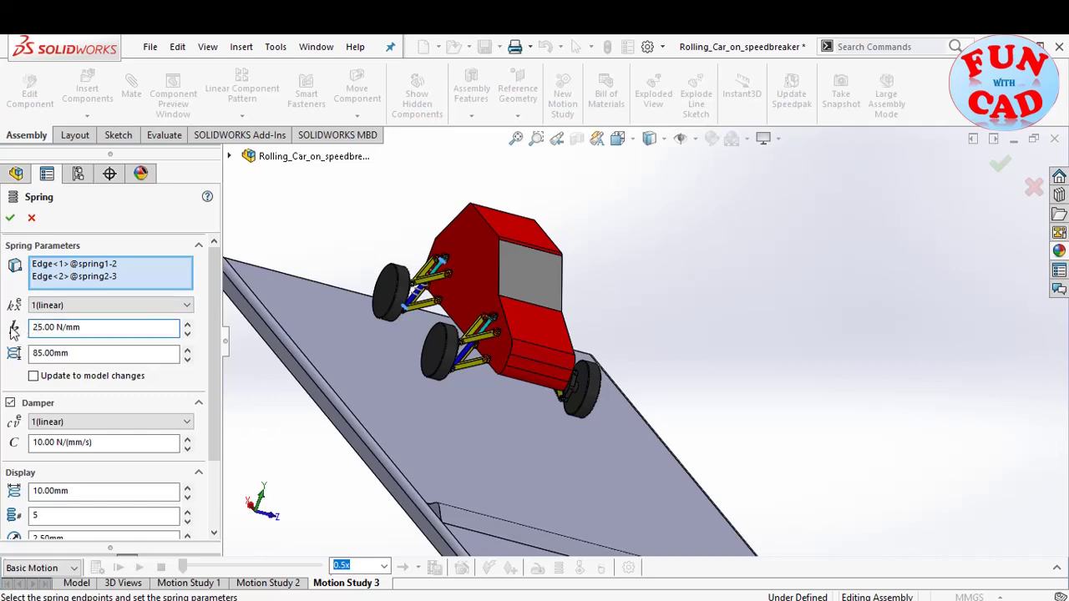
pyautogui.click(11, 217)
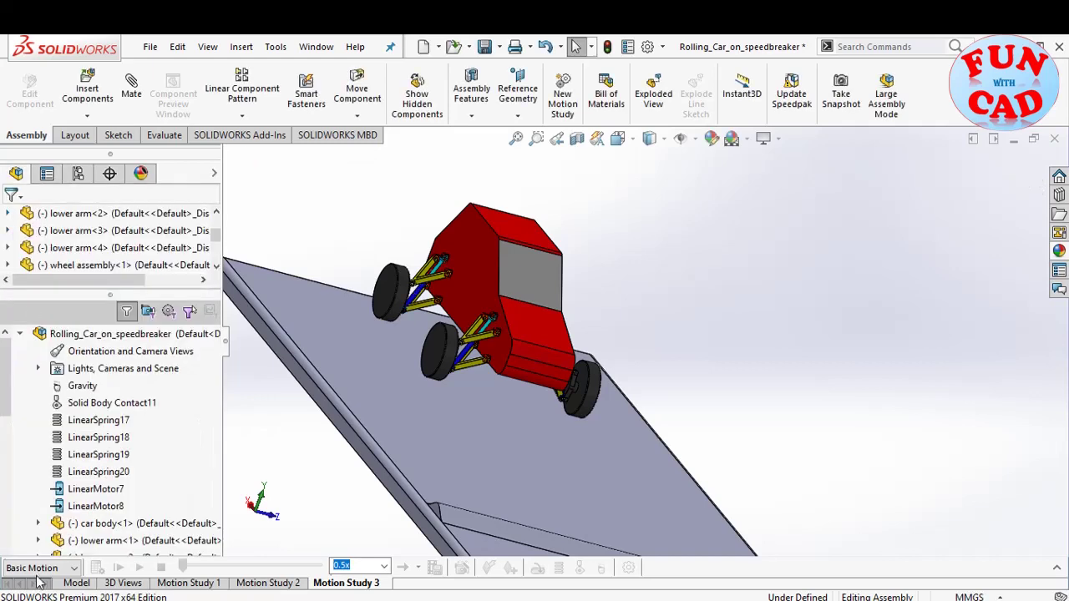
# - Calculate Motion Study 3 and play the stiffer-sprung car over the speed breakers
pyautogui.click(99, 567)
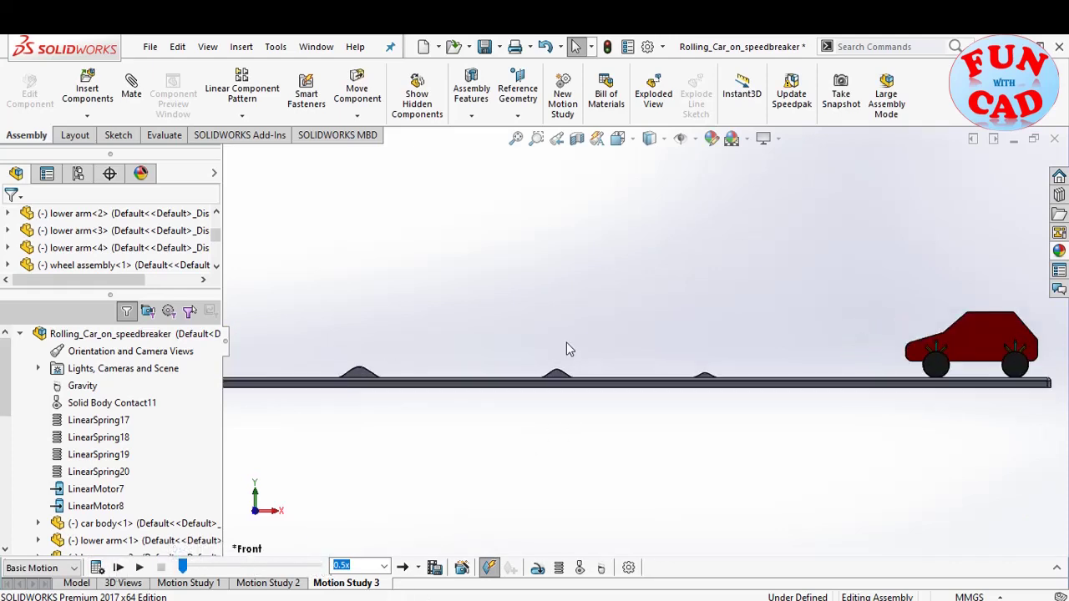
pyautogui.click(141, 568)
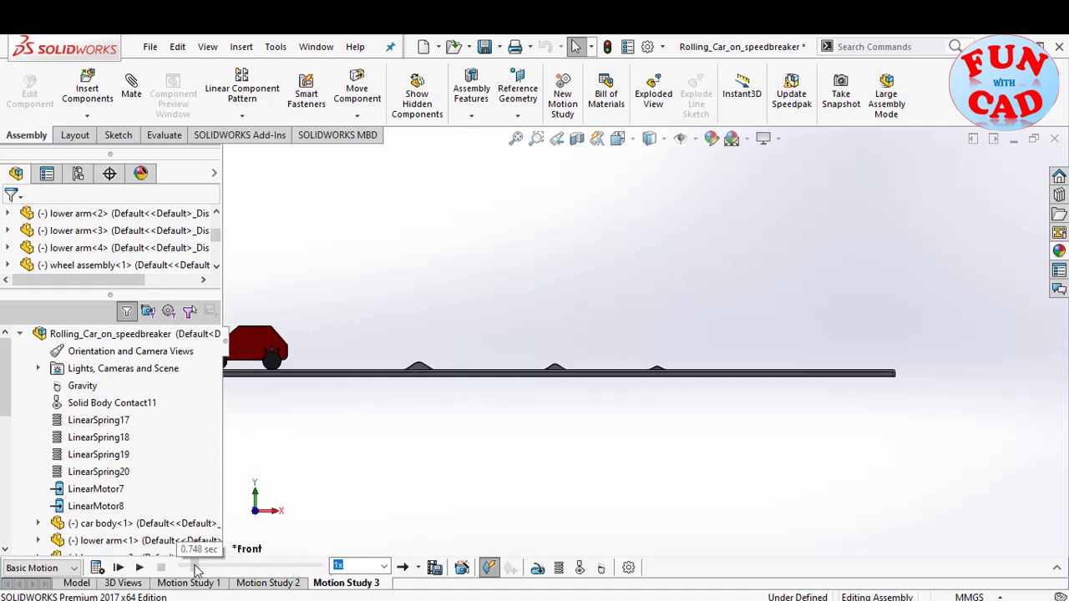
# - Rewind Motion Study 3 and replay it from an angled view of the road
pyautogui.click(183, 568)
pyautogui.moveTo(454, 445); pyautogui.dragTo(504, 482, button='middle')
pyautogui.scroll(-2, 388, 309)
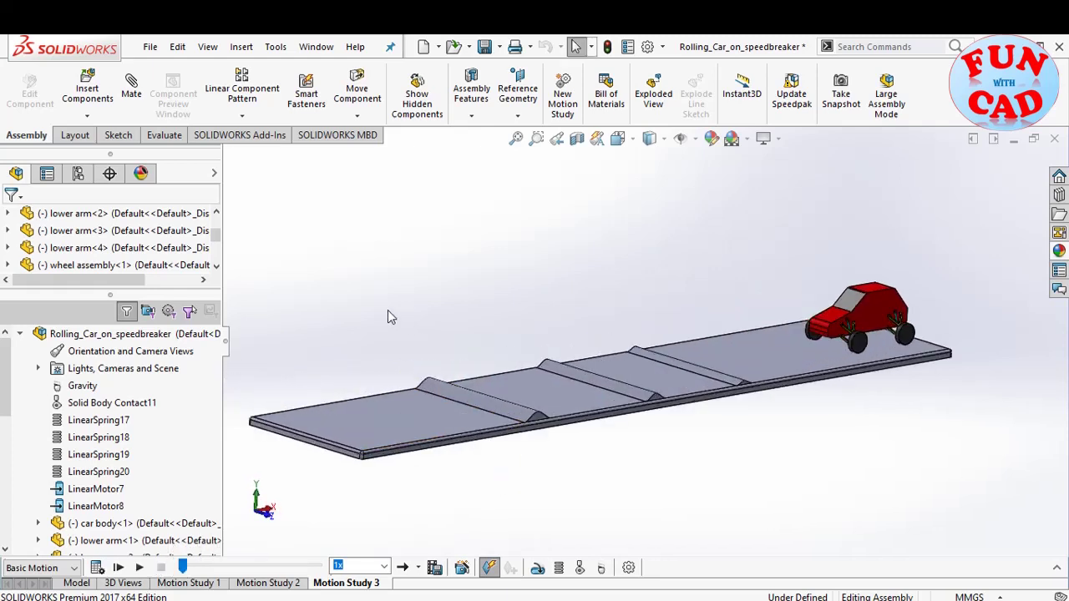
pyautogui.click(145, 568)
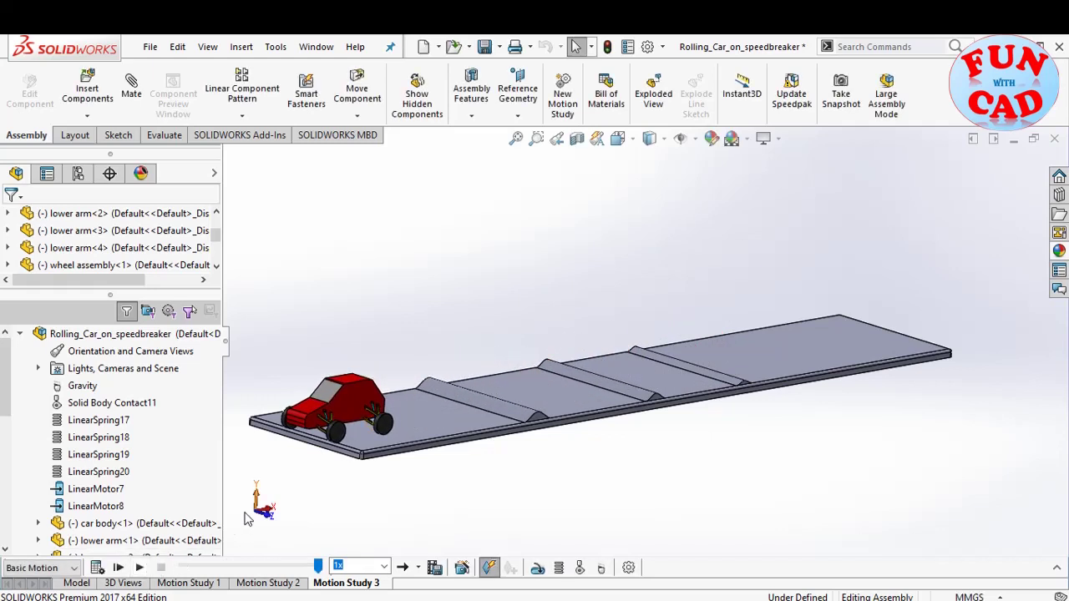
# - Switch to the Left view, zoom to fit, and replay the study
pyautogui.moveTo(287, 511); pyautogui.dragTo(334, 505, button='middle')
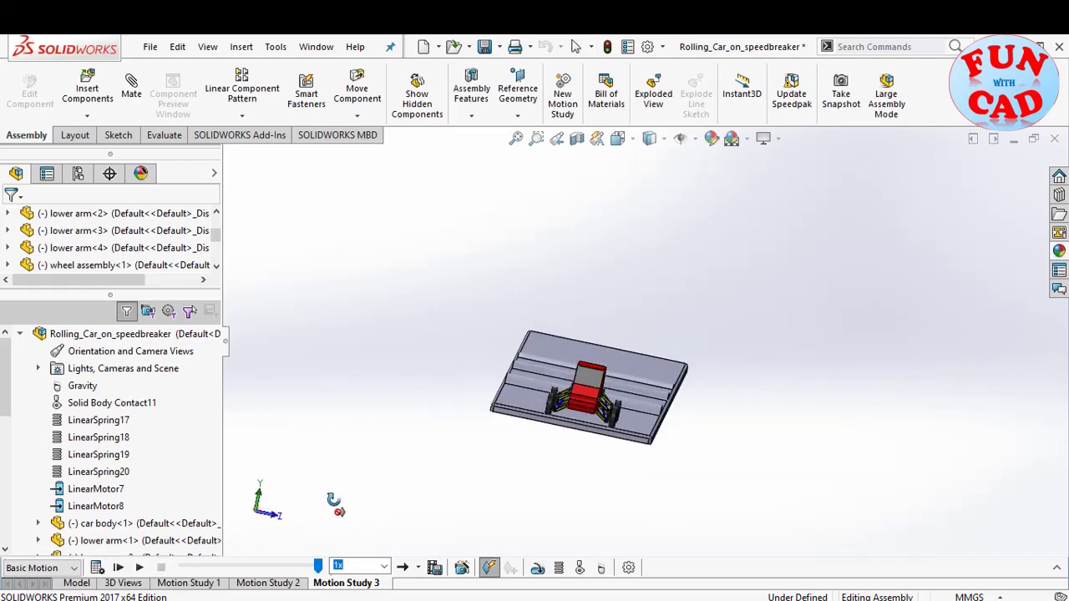
pyautogui.click(269, 515)
pyautogui.press('f')
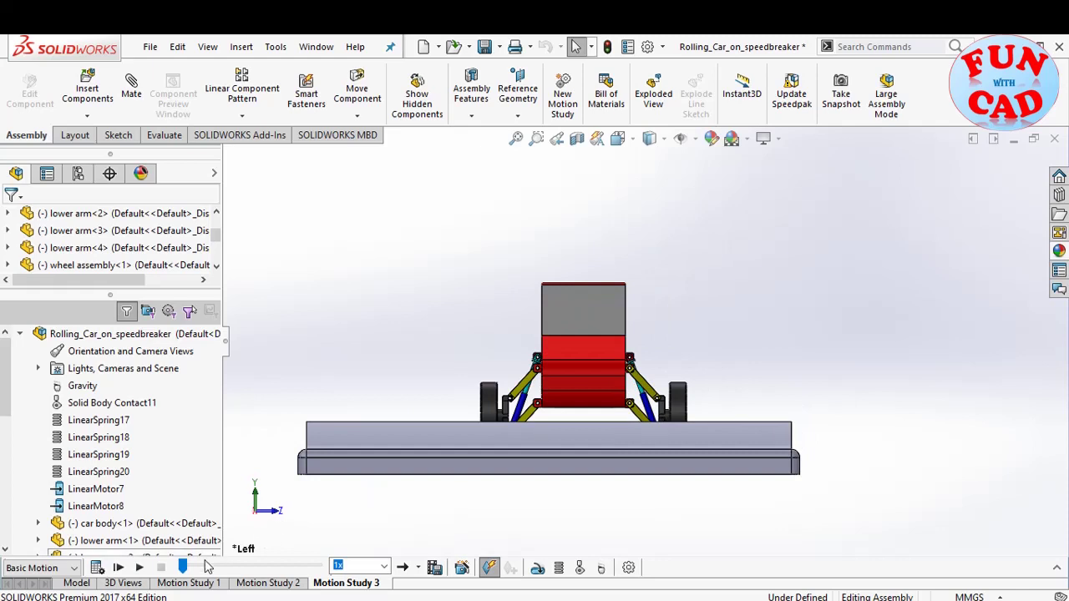
pyautogui.click(139, 568)
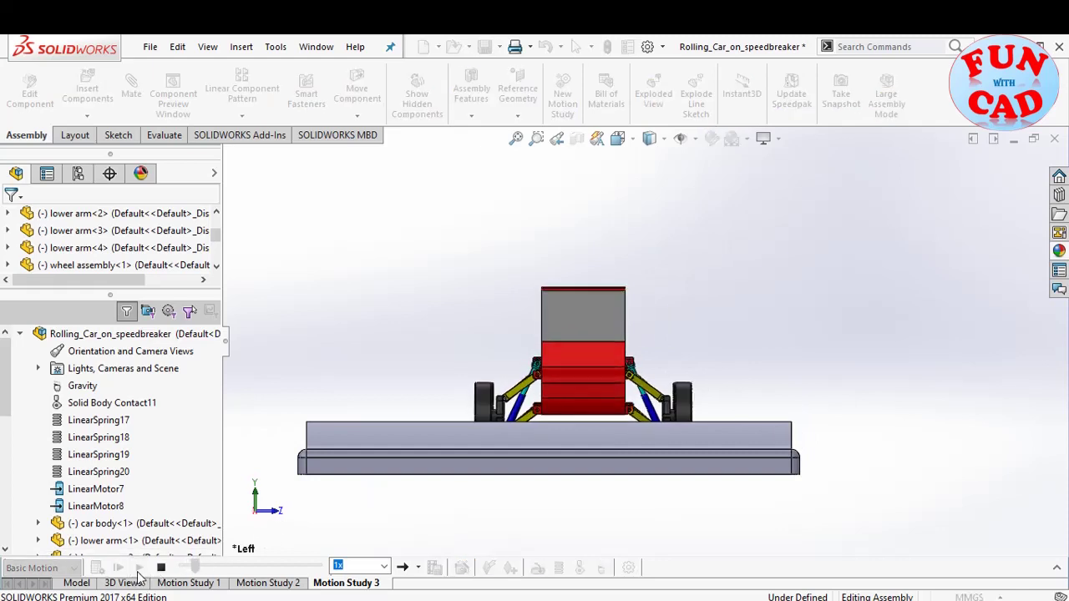